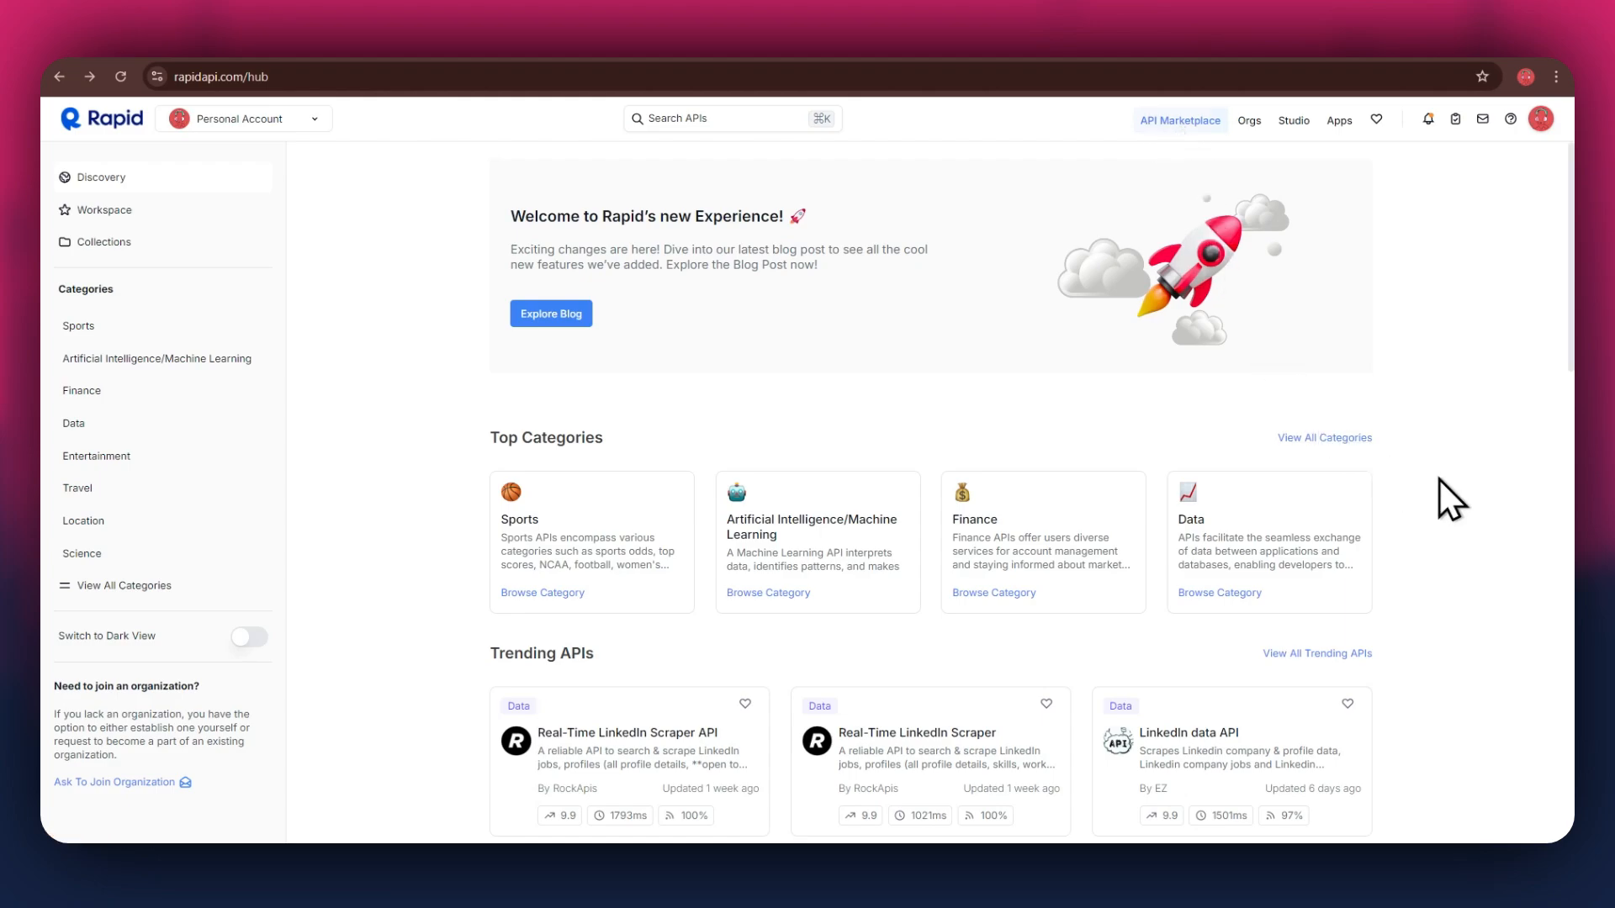
{"action": "scroll", "coordinate": [1440, 479], "scroll_direction": "down", "scroll_amount": 10}
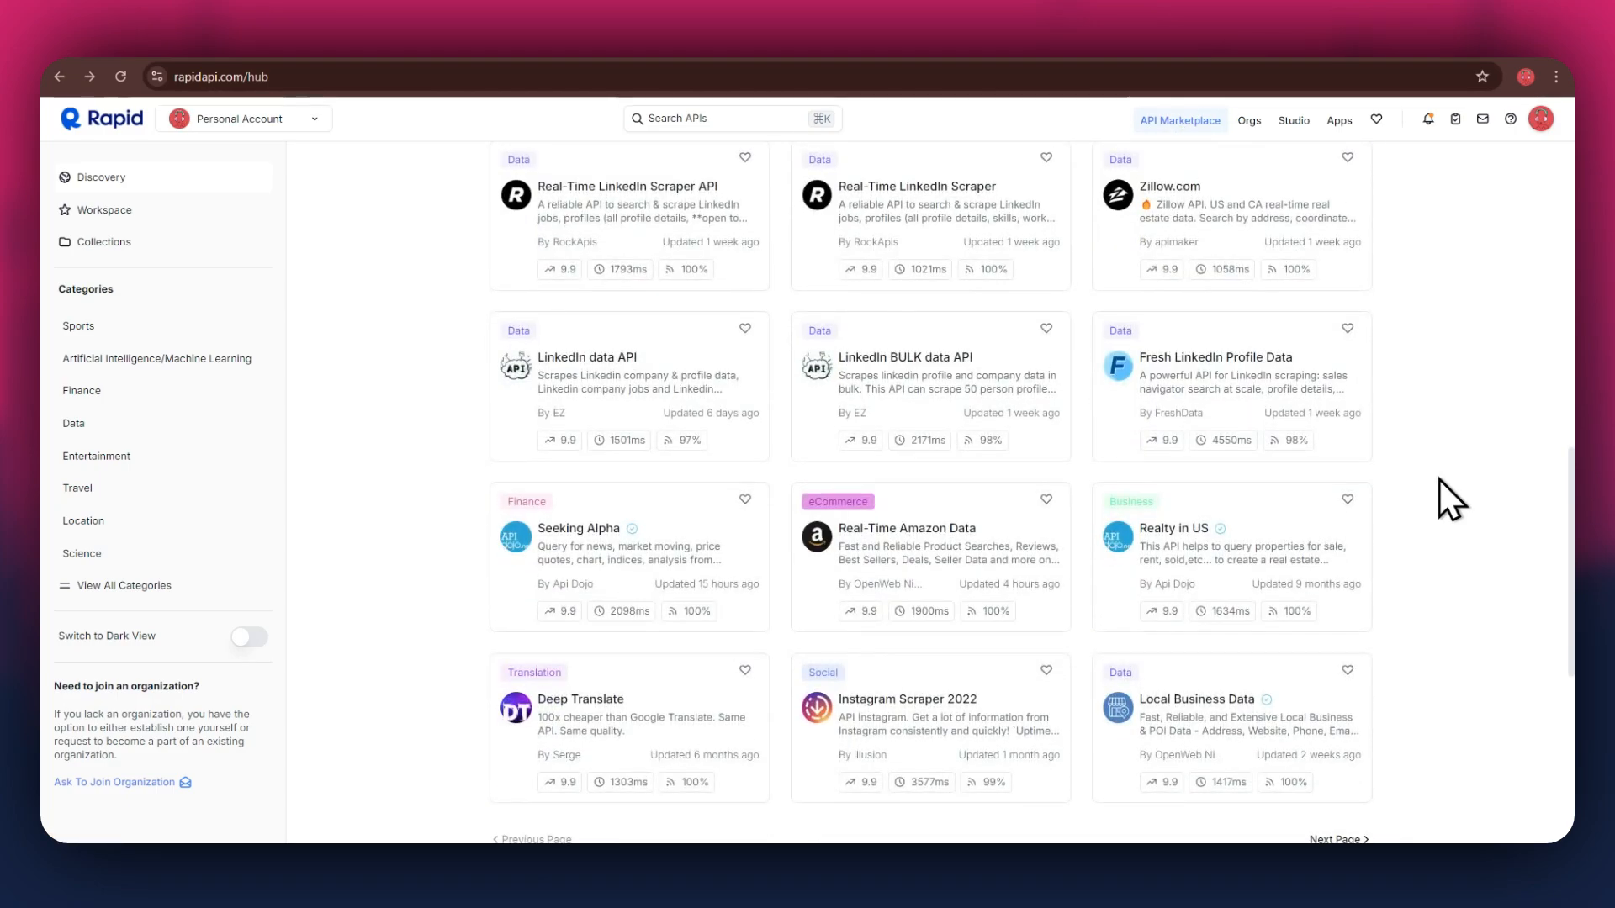
{"action": "scroll", "coordinate": [1440, 479], "scroll_direction": "down", "scroll_amount": 2}
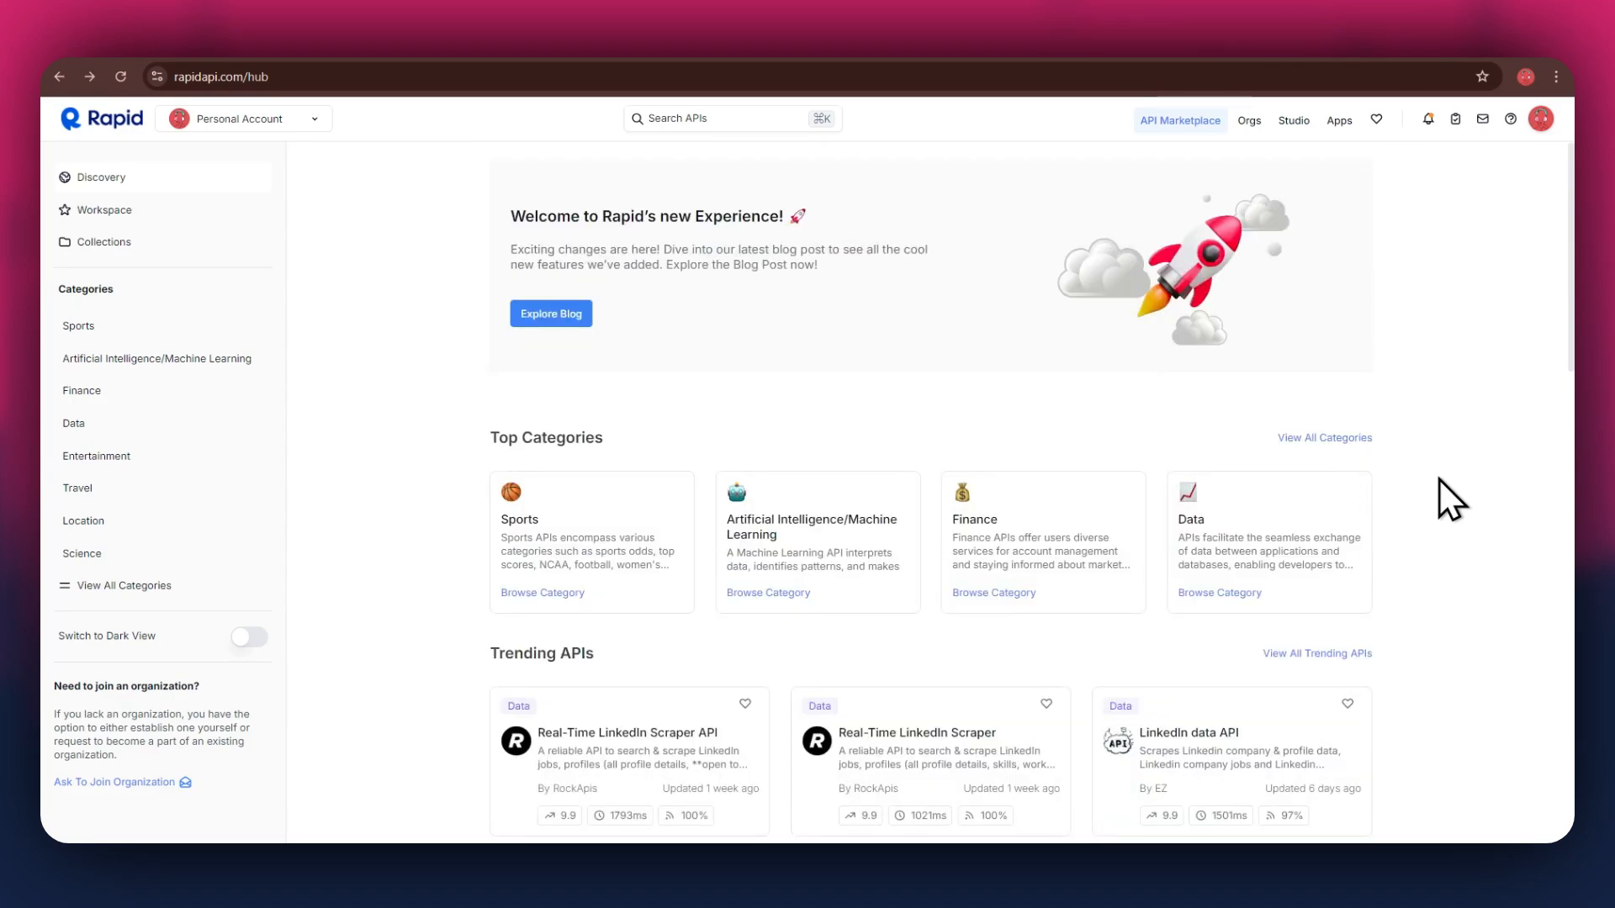
Step: Search RapidAPI for 'tiktok' to find the TikTok Shop API
{"action": "left_click", "coordinate": [665, 117]}
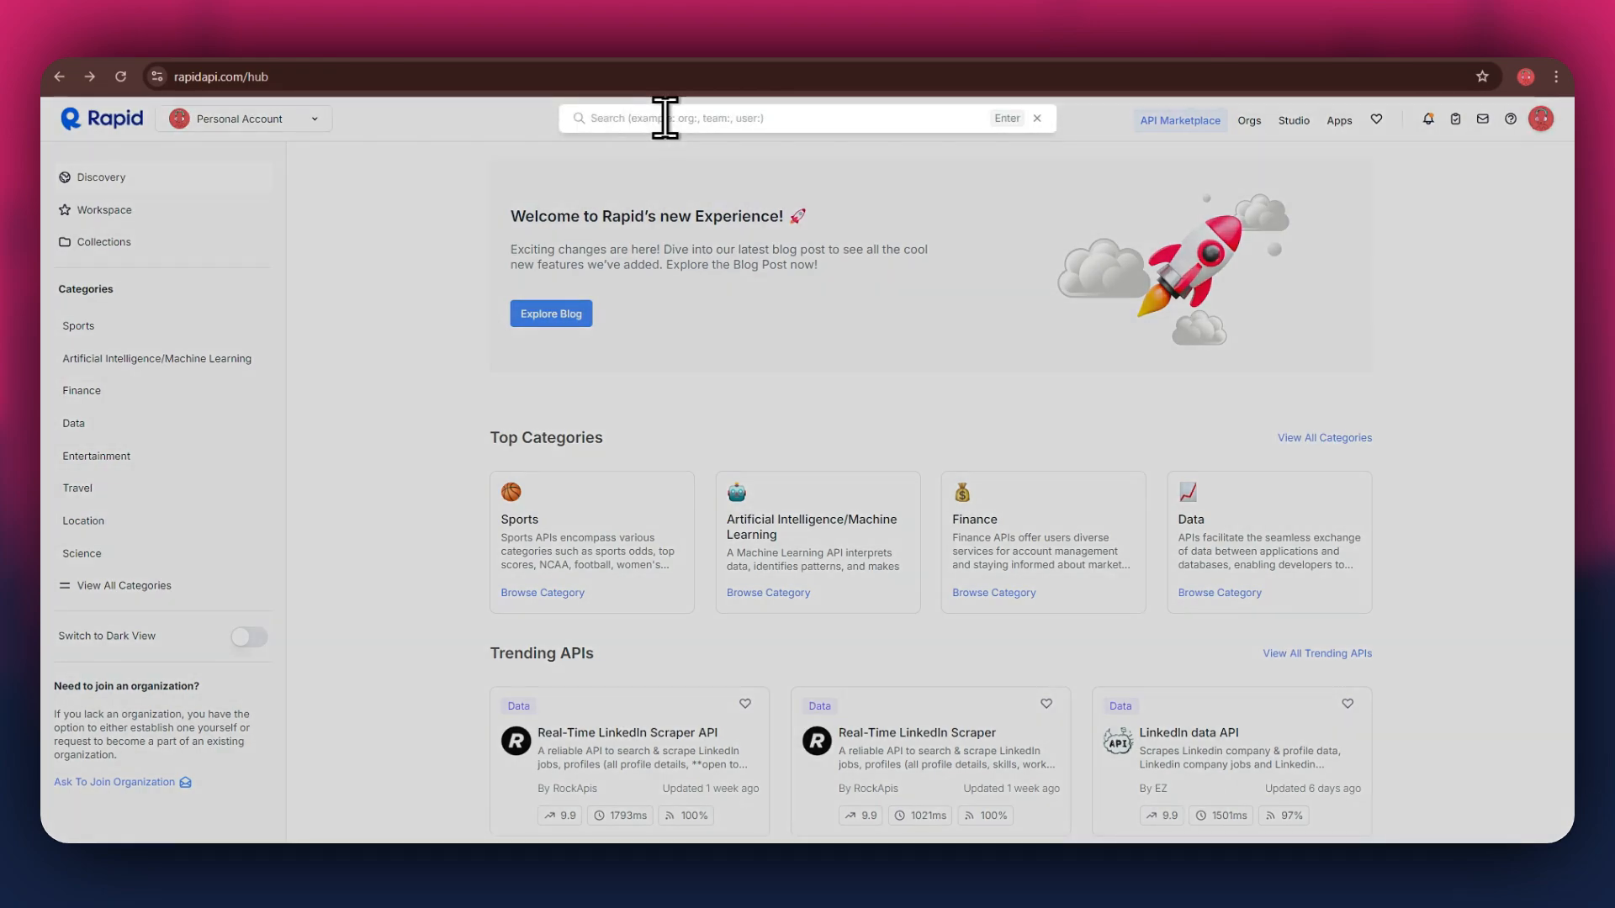
{"action": "type", "text": "tiktok"}
{"action": "key", "text": "Return"}
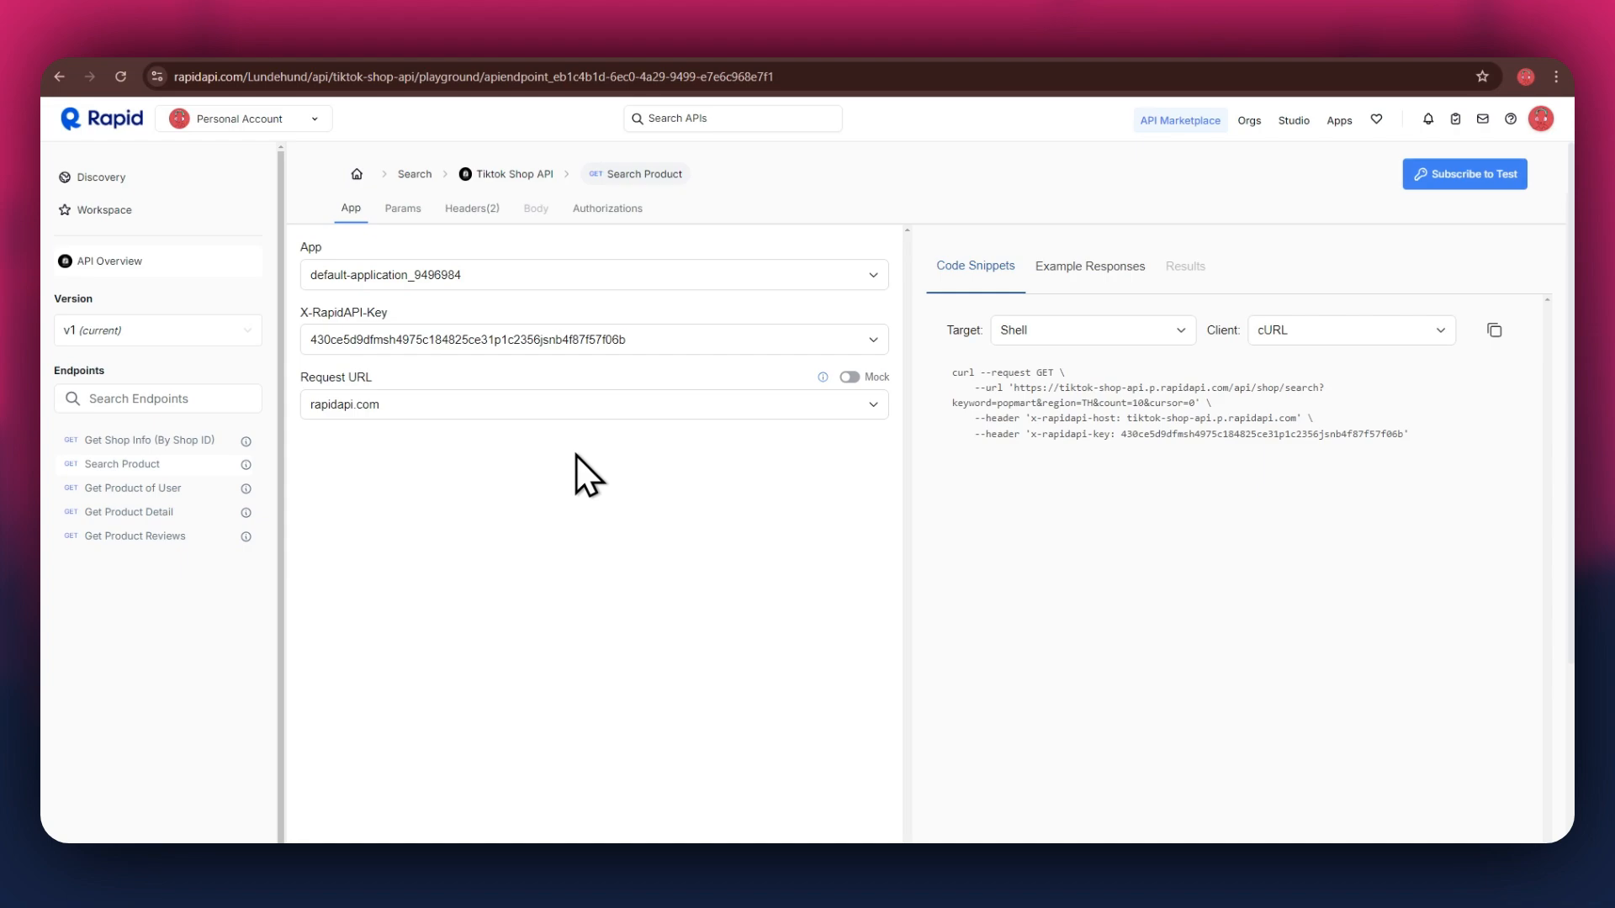
Step: Subscribe to the TikTok Shop API on the free Basic plan
{"action": "left_click", "coordinate": [1466, 174]}
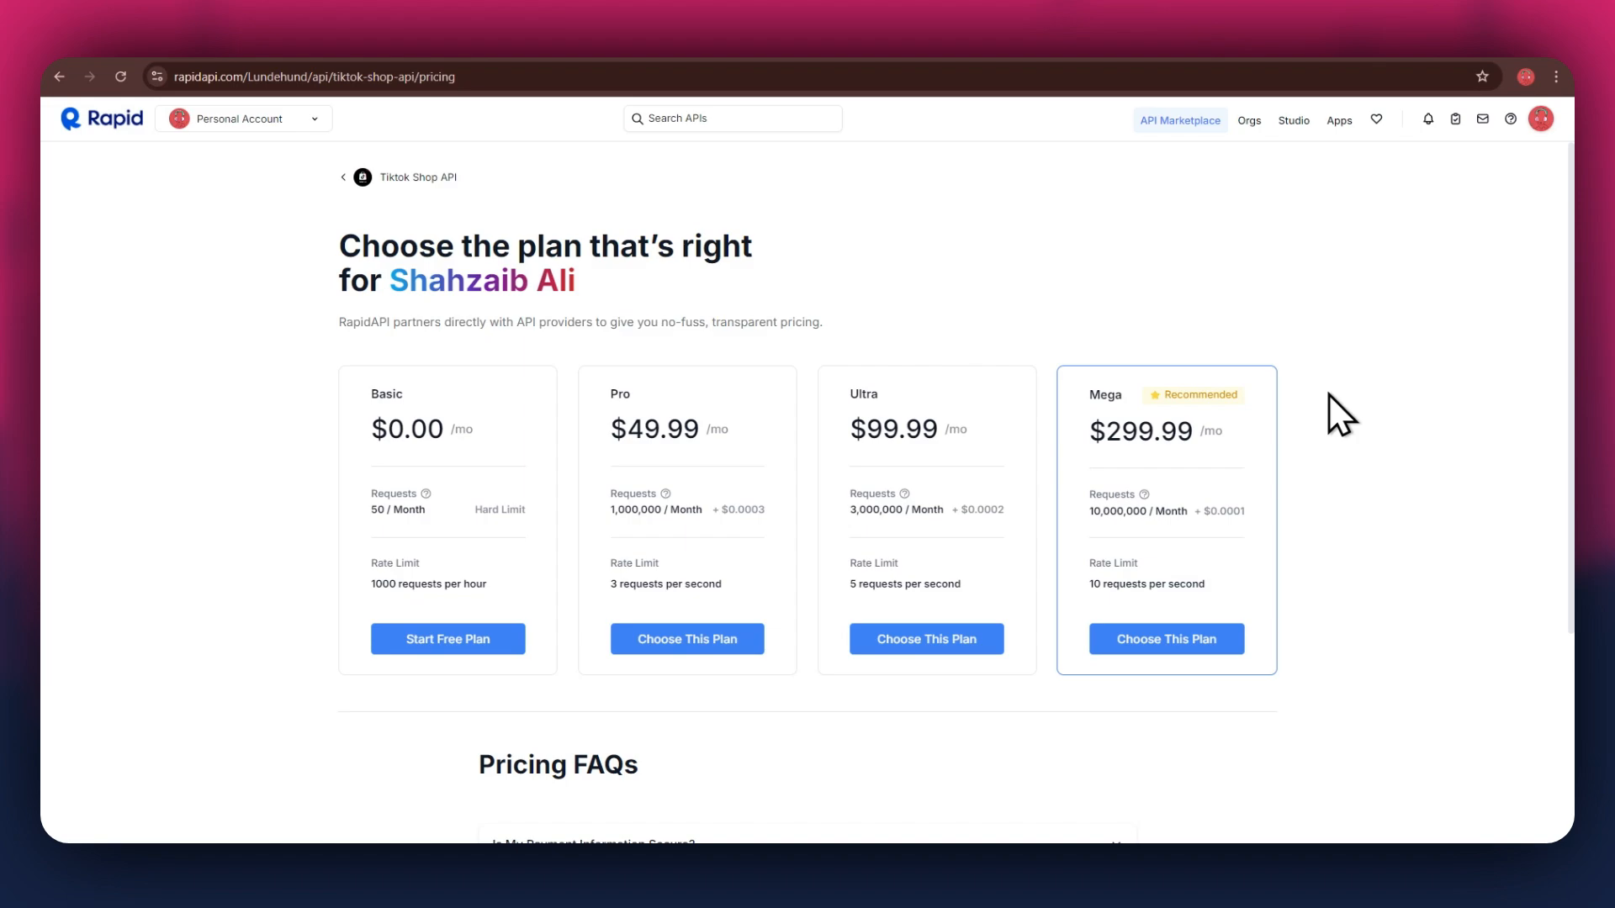
{"action": "left_click", "coordinate": [461, 641]}
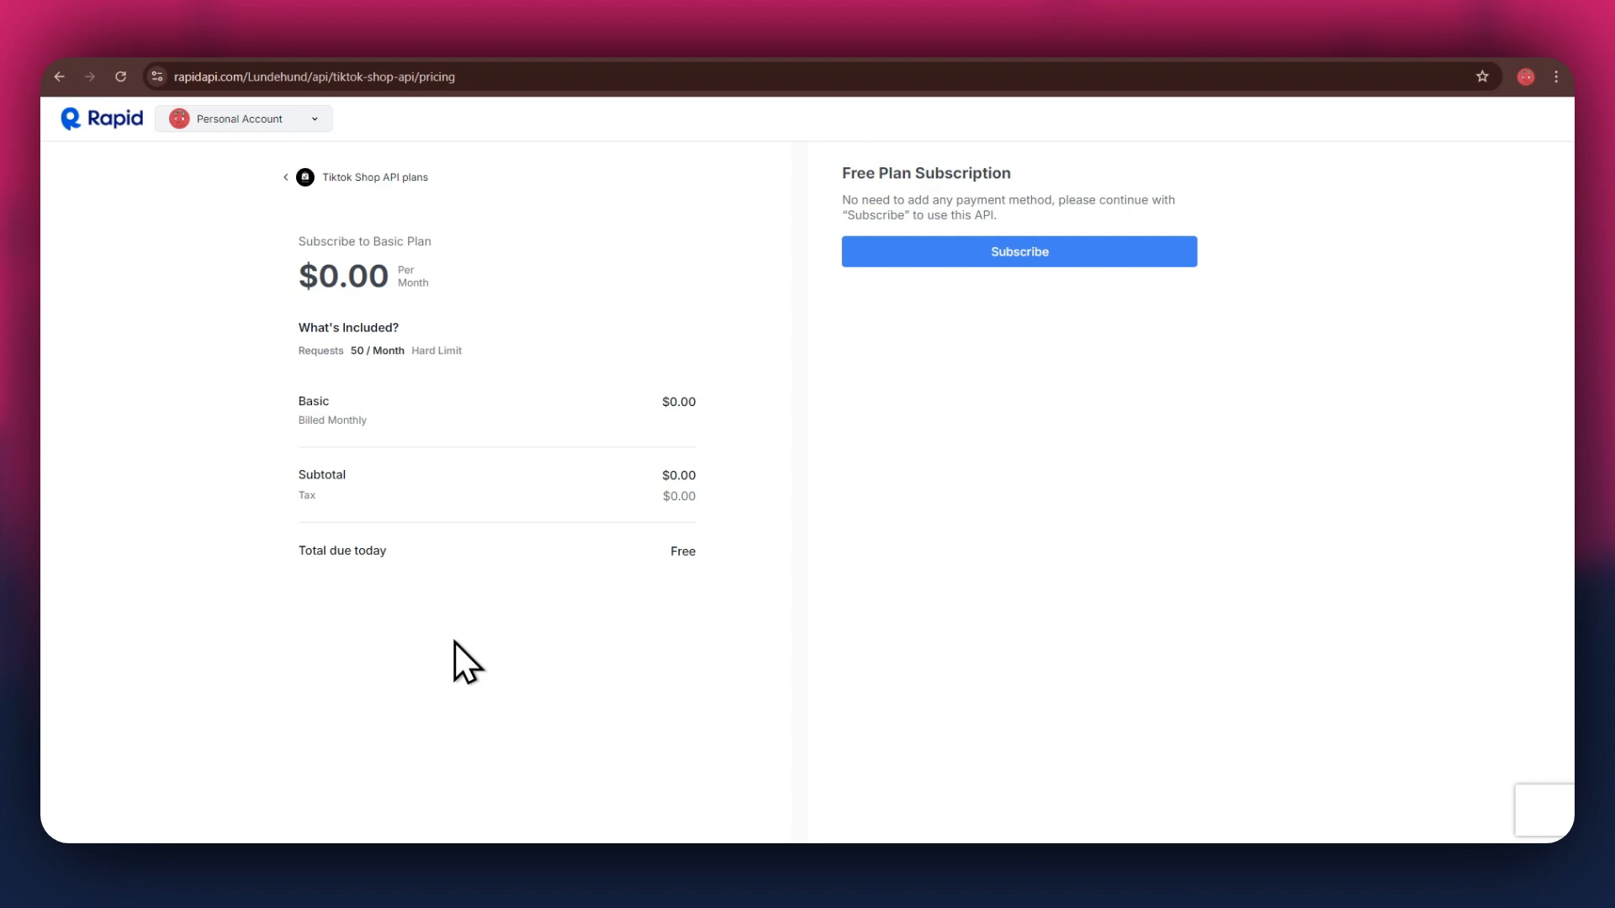
{"action": "left_click", "coordinate": [1063, 258]}
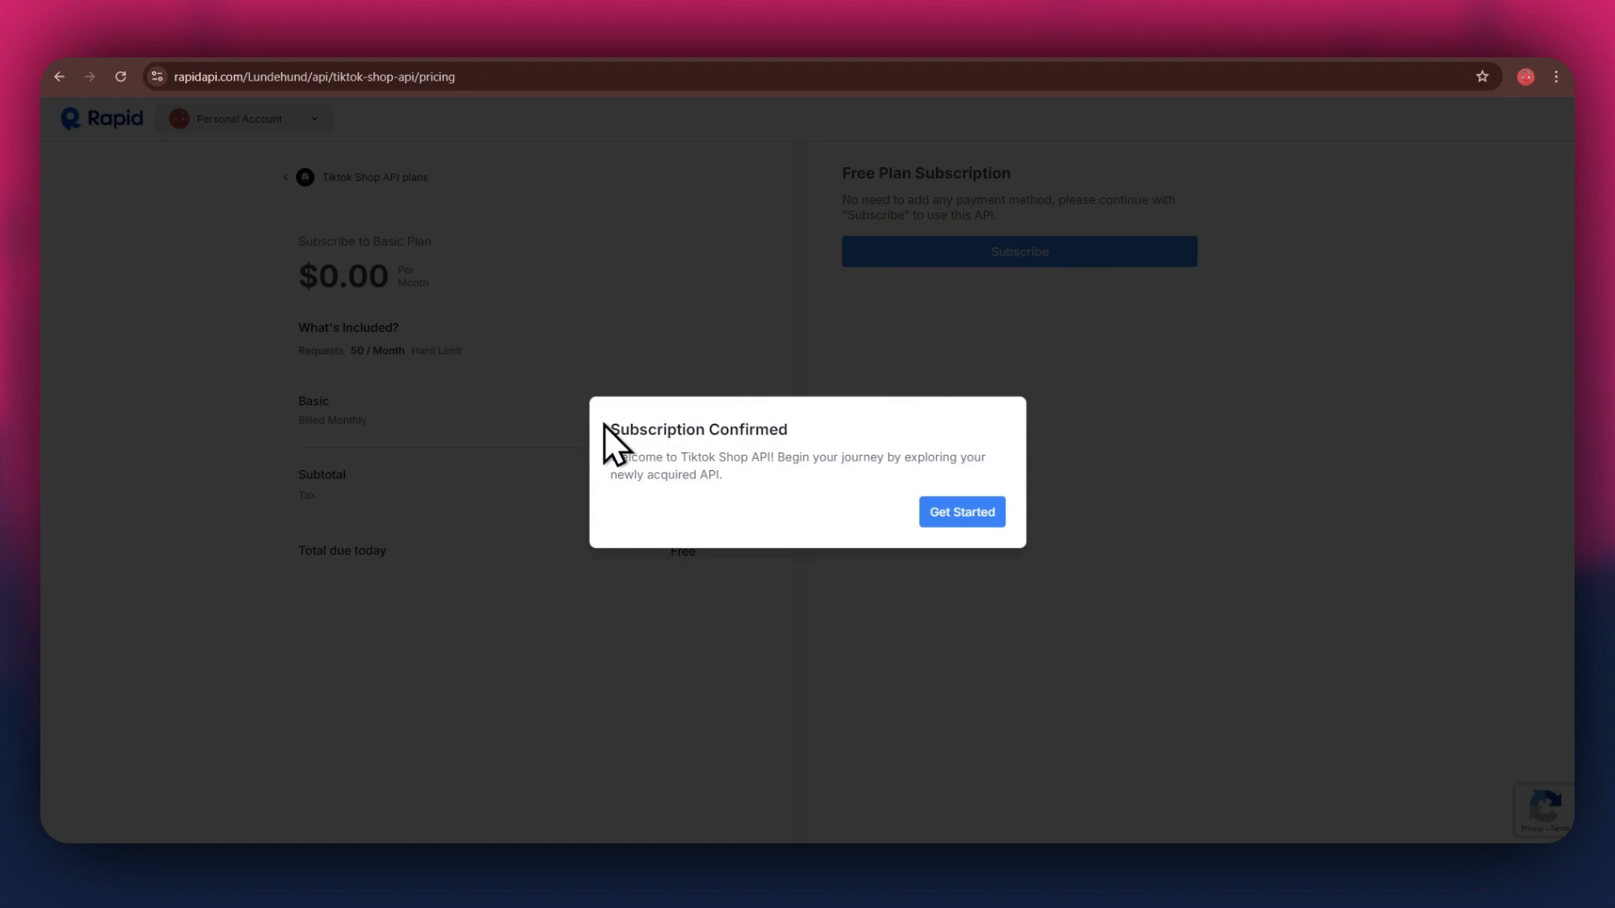
{"action": "left_click_drag", "start_coordinate": [604, 426], "coordinate": [703, 426]}
{"action": "left_click", "coordinate": [819, 431]}
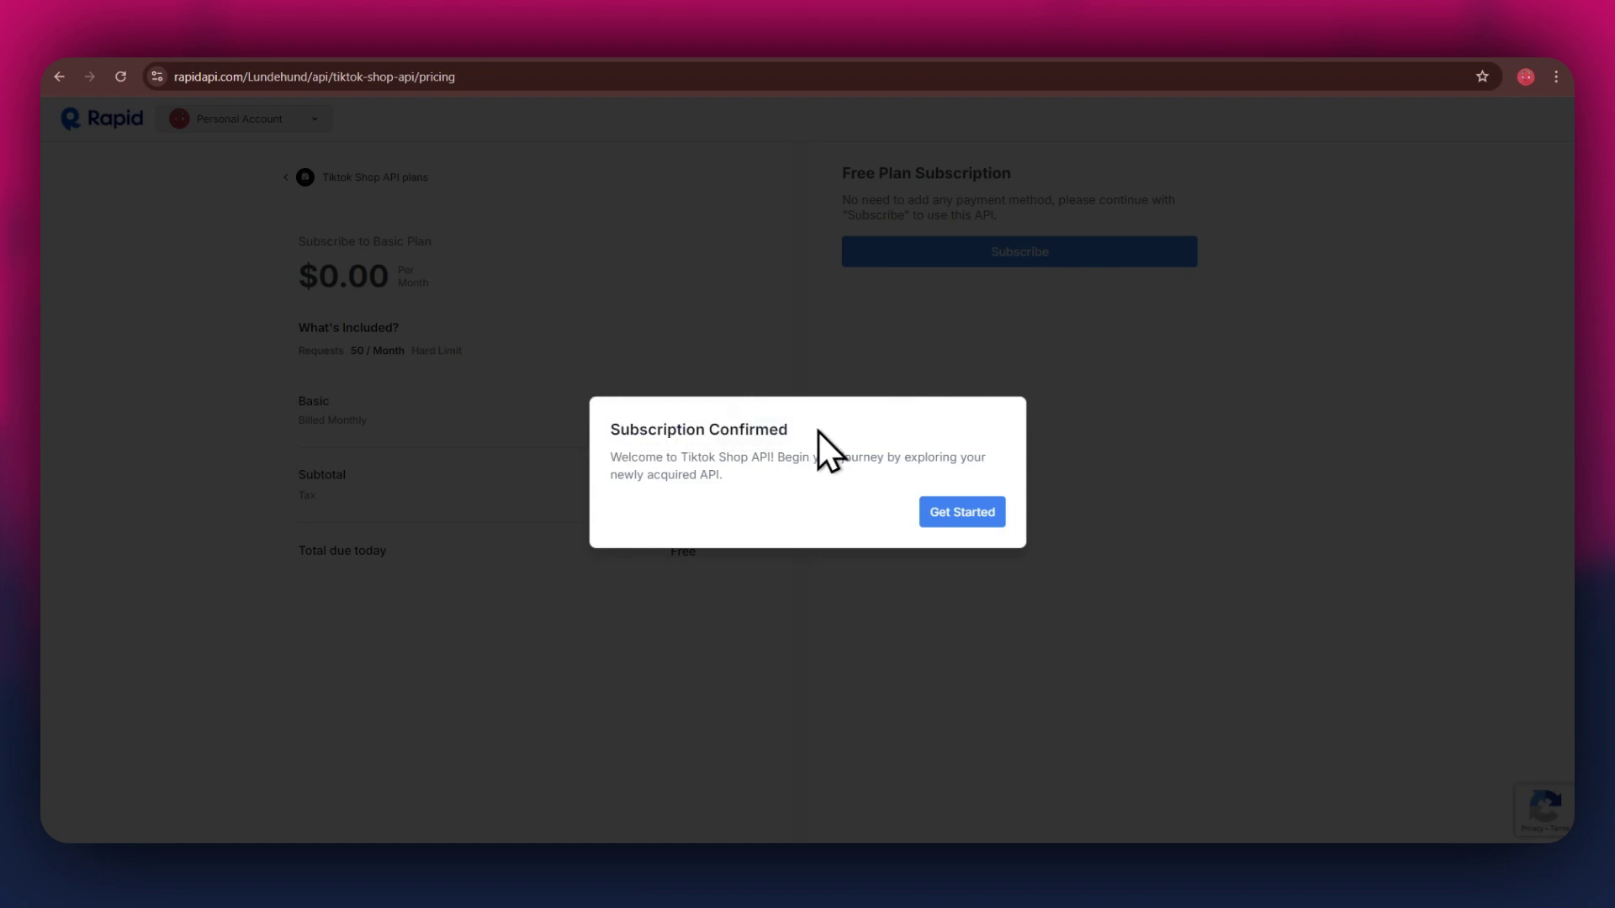
Step: Return to the Search Product playground and keep the code sample as Shell cURL
{"action": "left_click", "coordinate": [965, 514]}
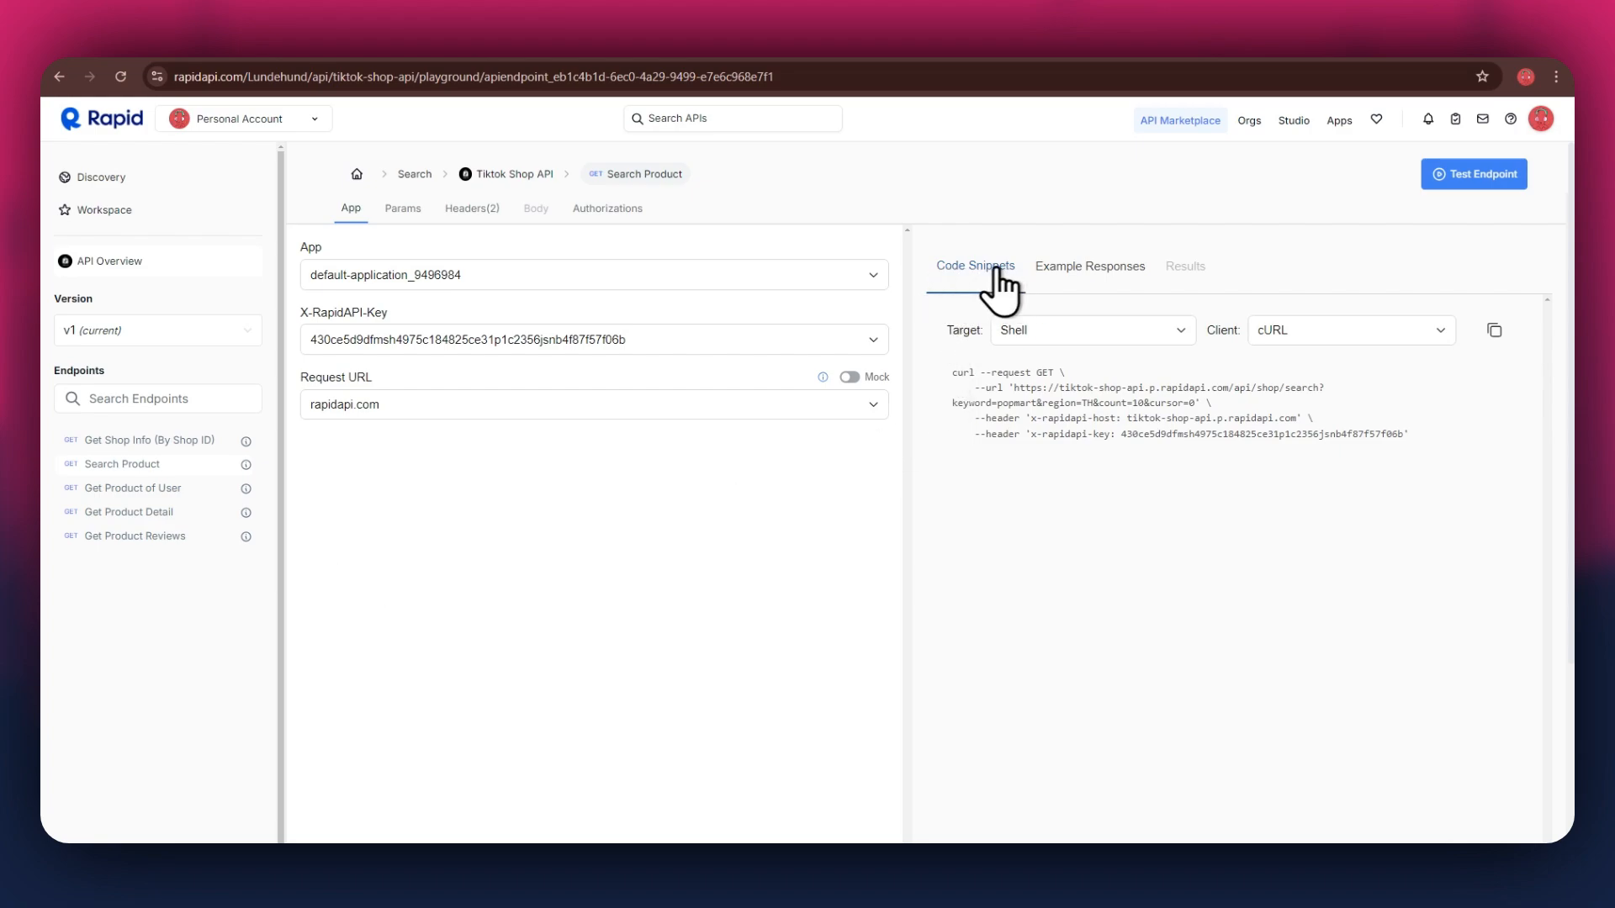
{"action": "left_click", "coordinate": [1046, 335]}
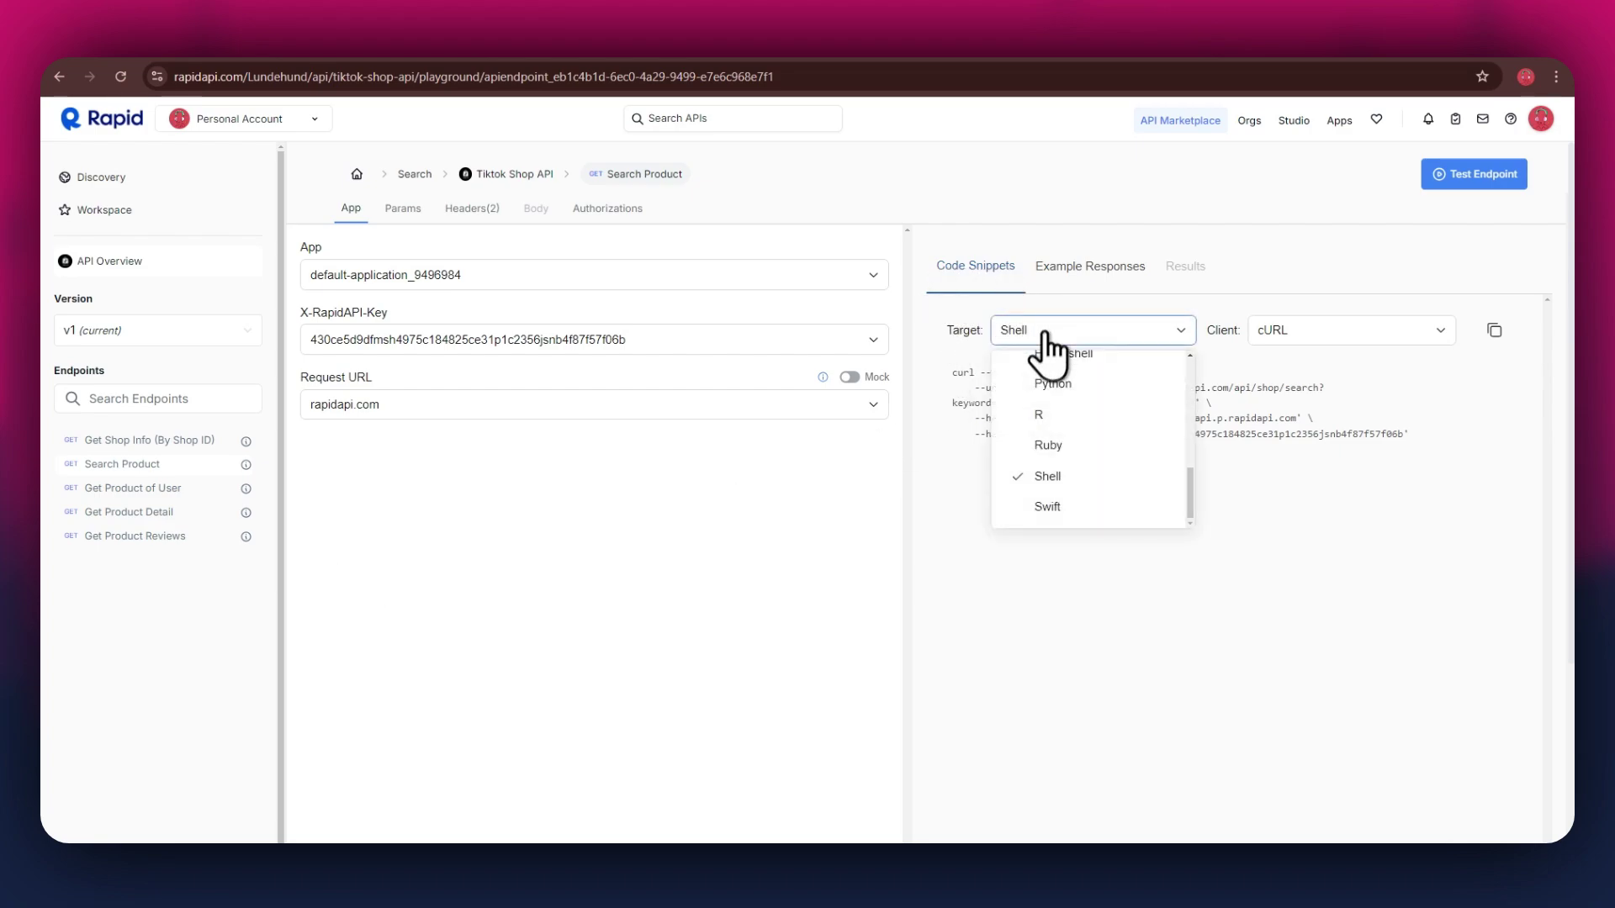
{"action": "left_click", "coordinate": [1076, 475]}
{"action": "left_click", "coordinate": [1308, 344]}
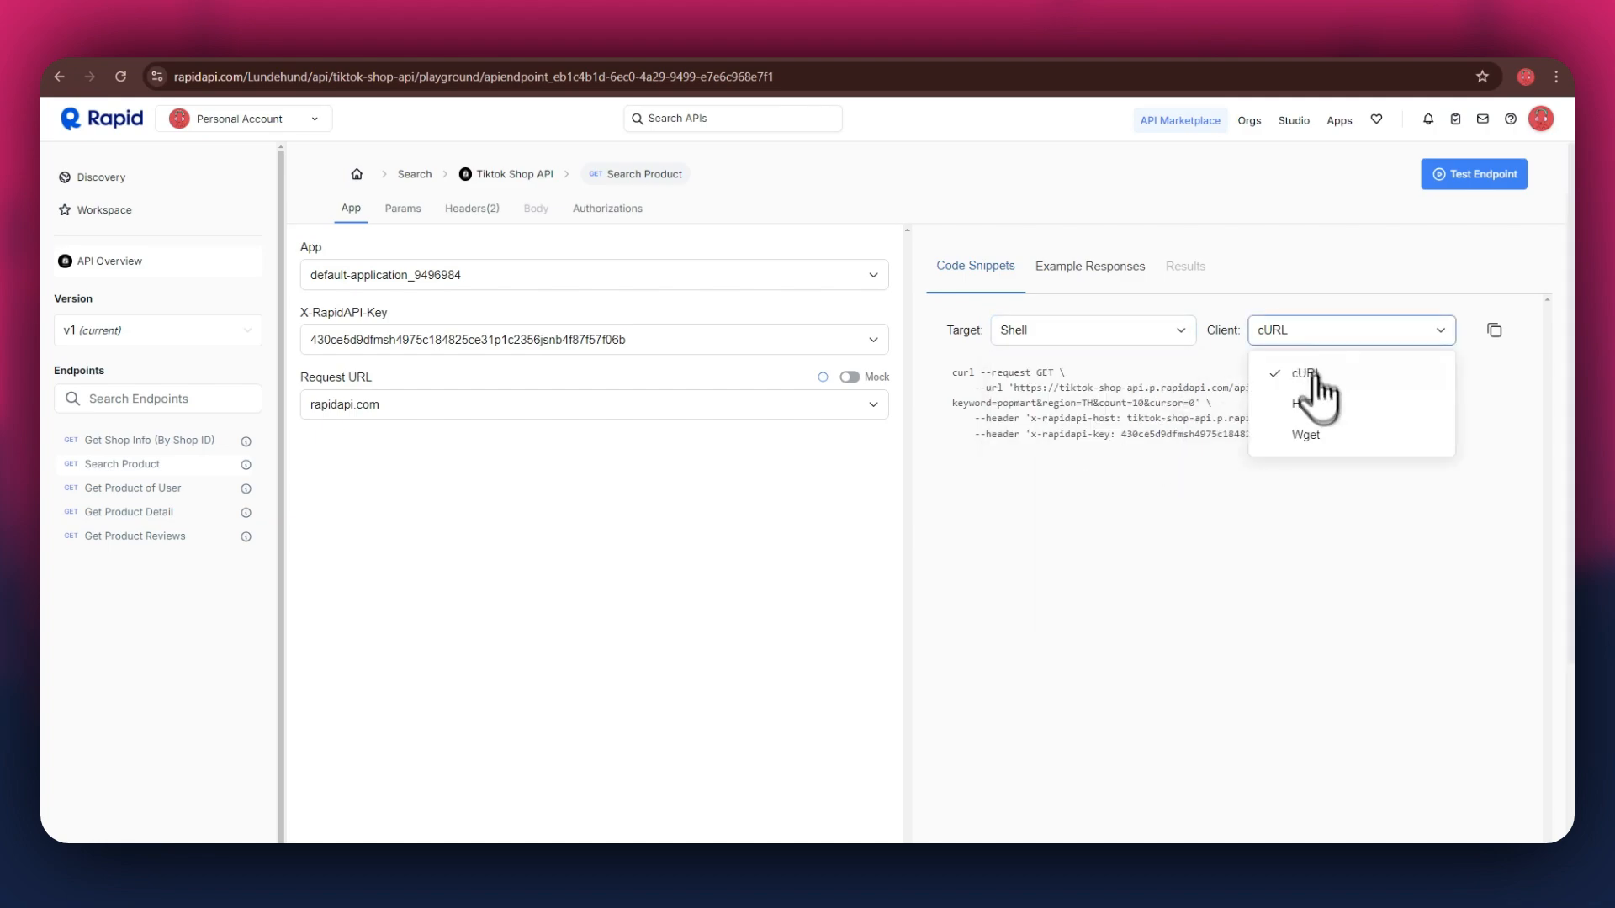
{"action": "left_click", "coordinate": [1316, 377]}
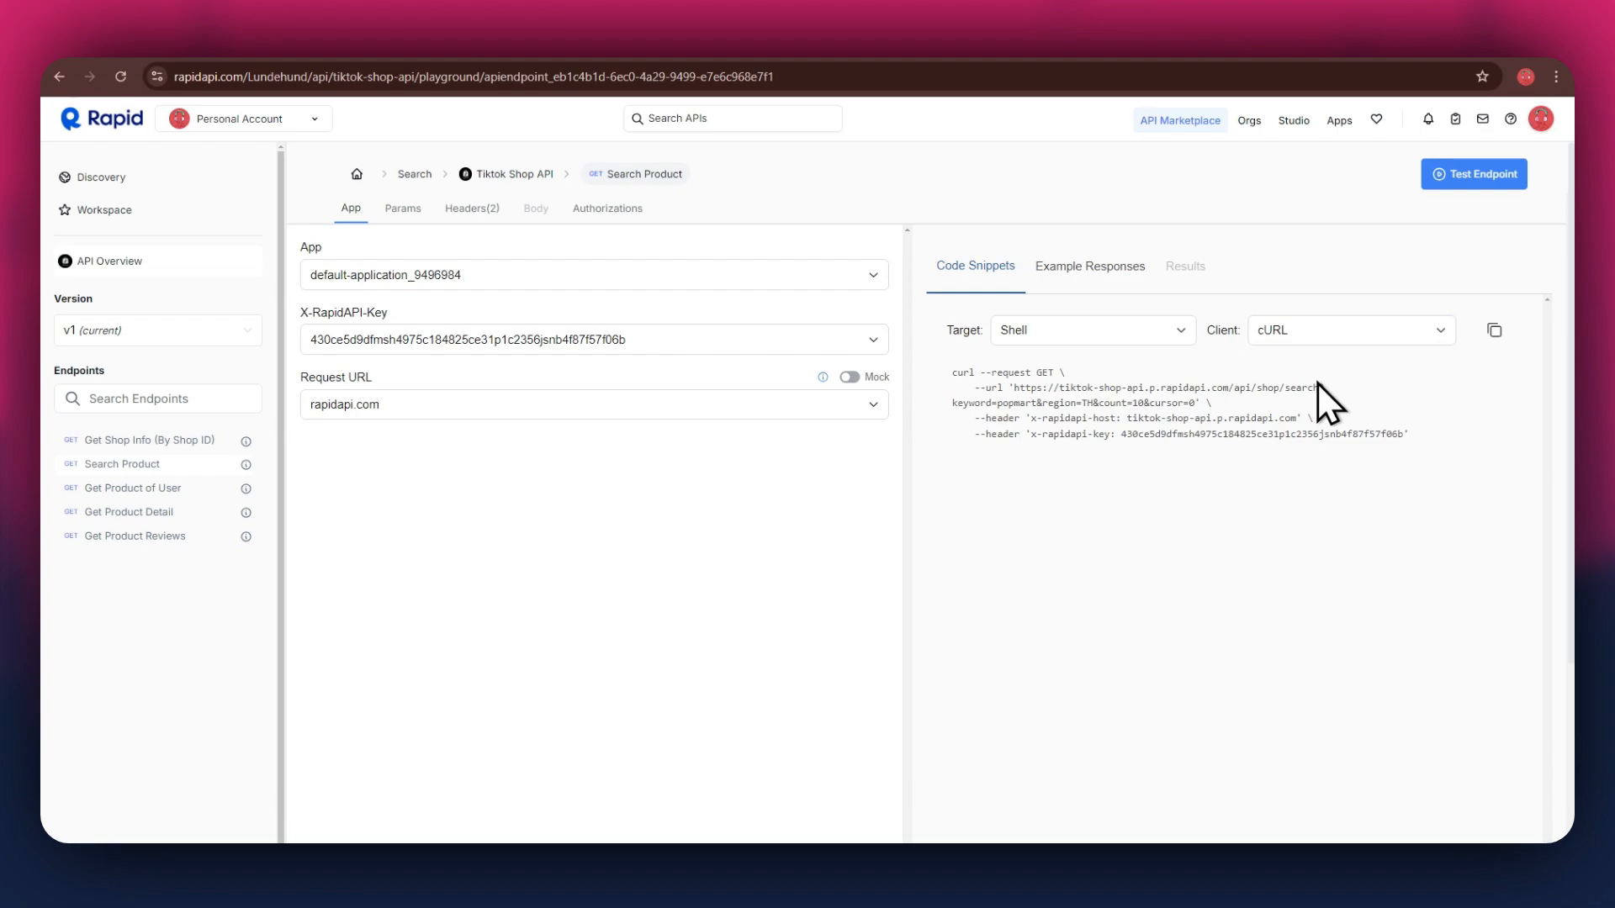
Step: Load the Apipheny install address in a new browser tab
{"action": "left_click", "coordinate": [551, 68]}
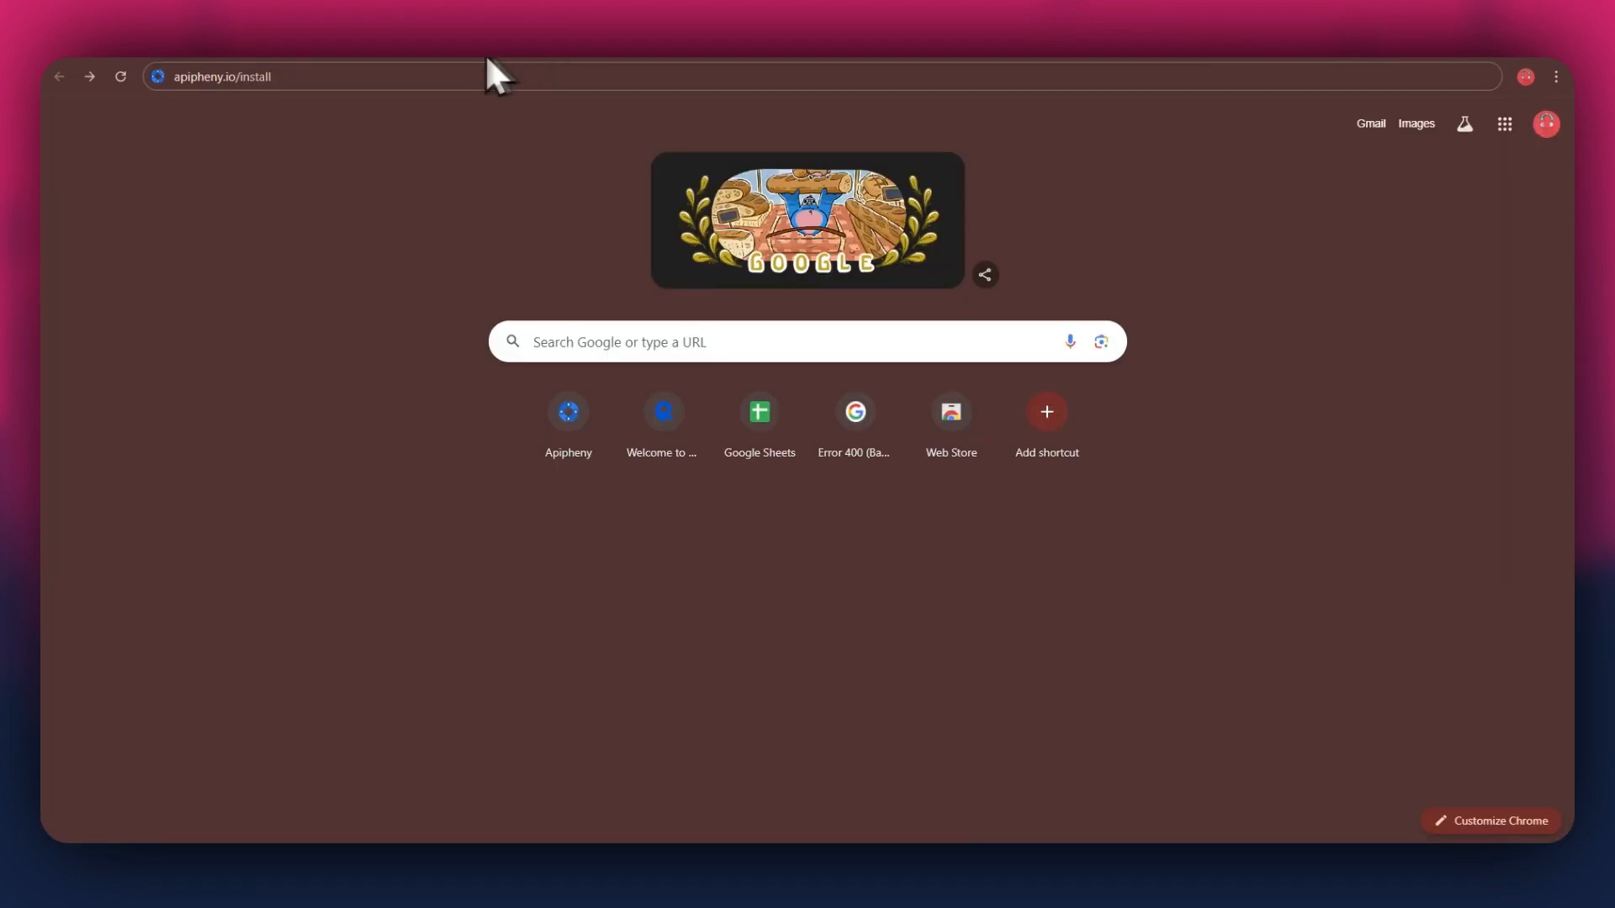
{"action": "left_click", "coordinate": [295, 76]}
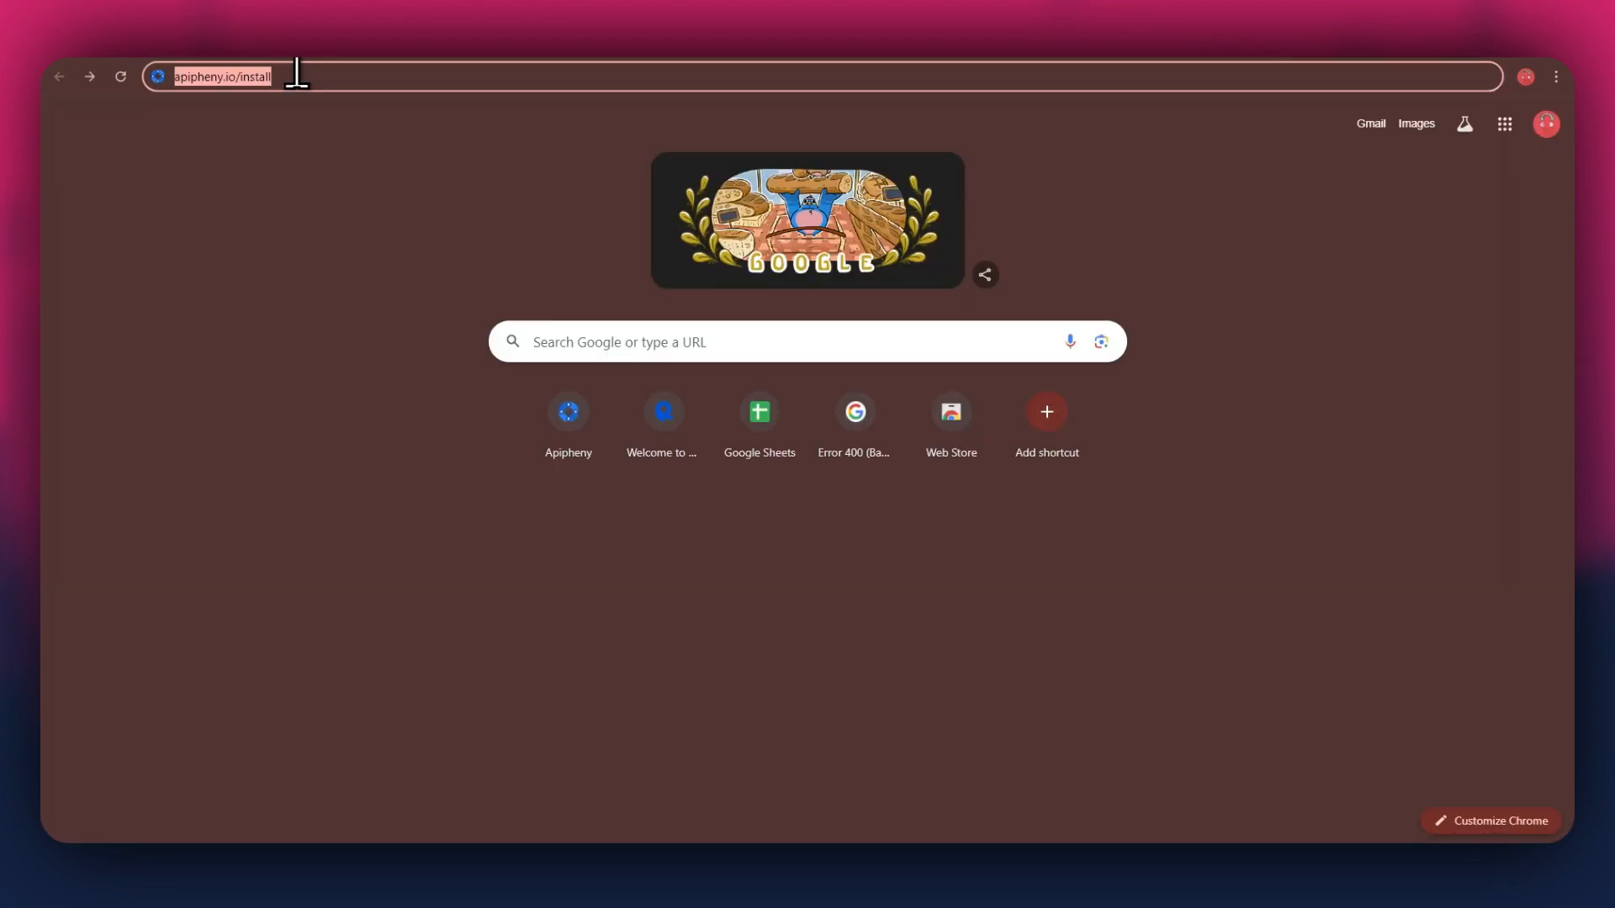
{"action": "key", "text": "Return"}
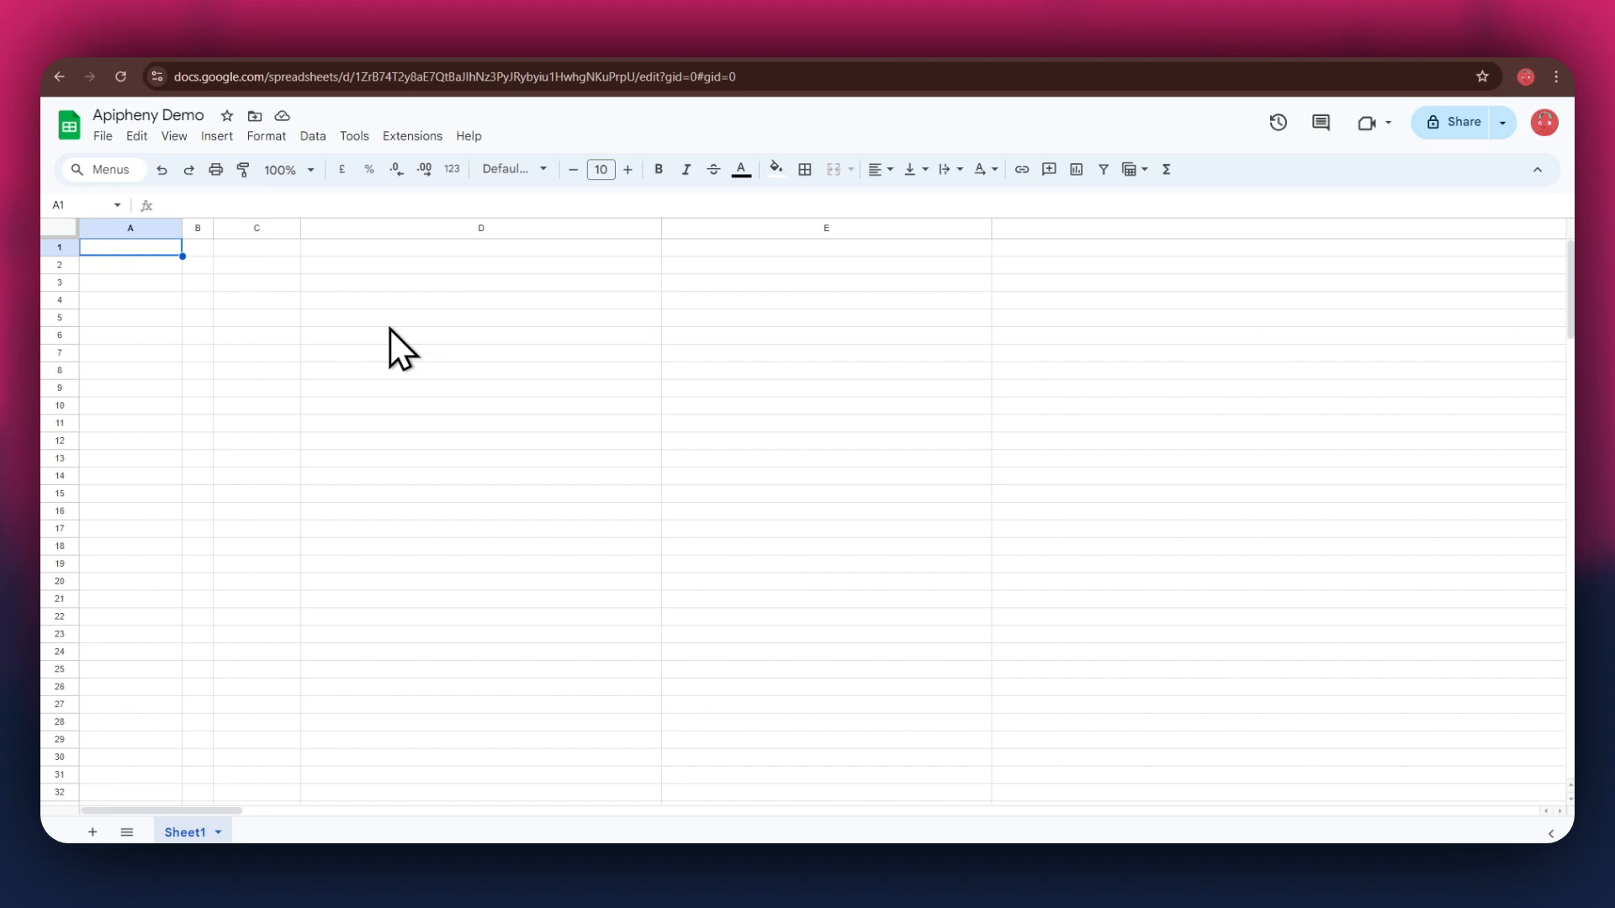
Step: Launch Apipheny's Import API sidebar from the Extensions menu
{"action": "left_click", "coordinate": [405, 156]}
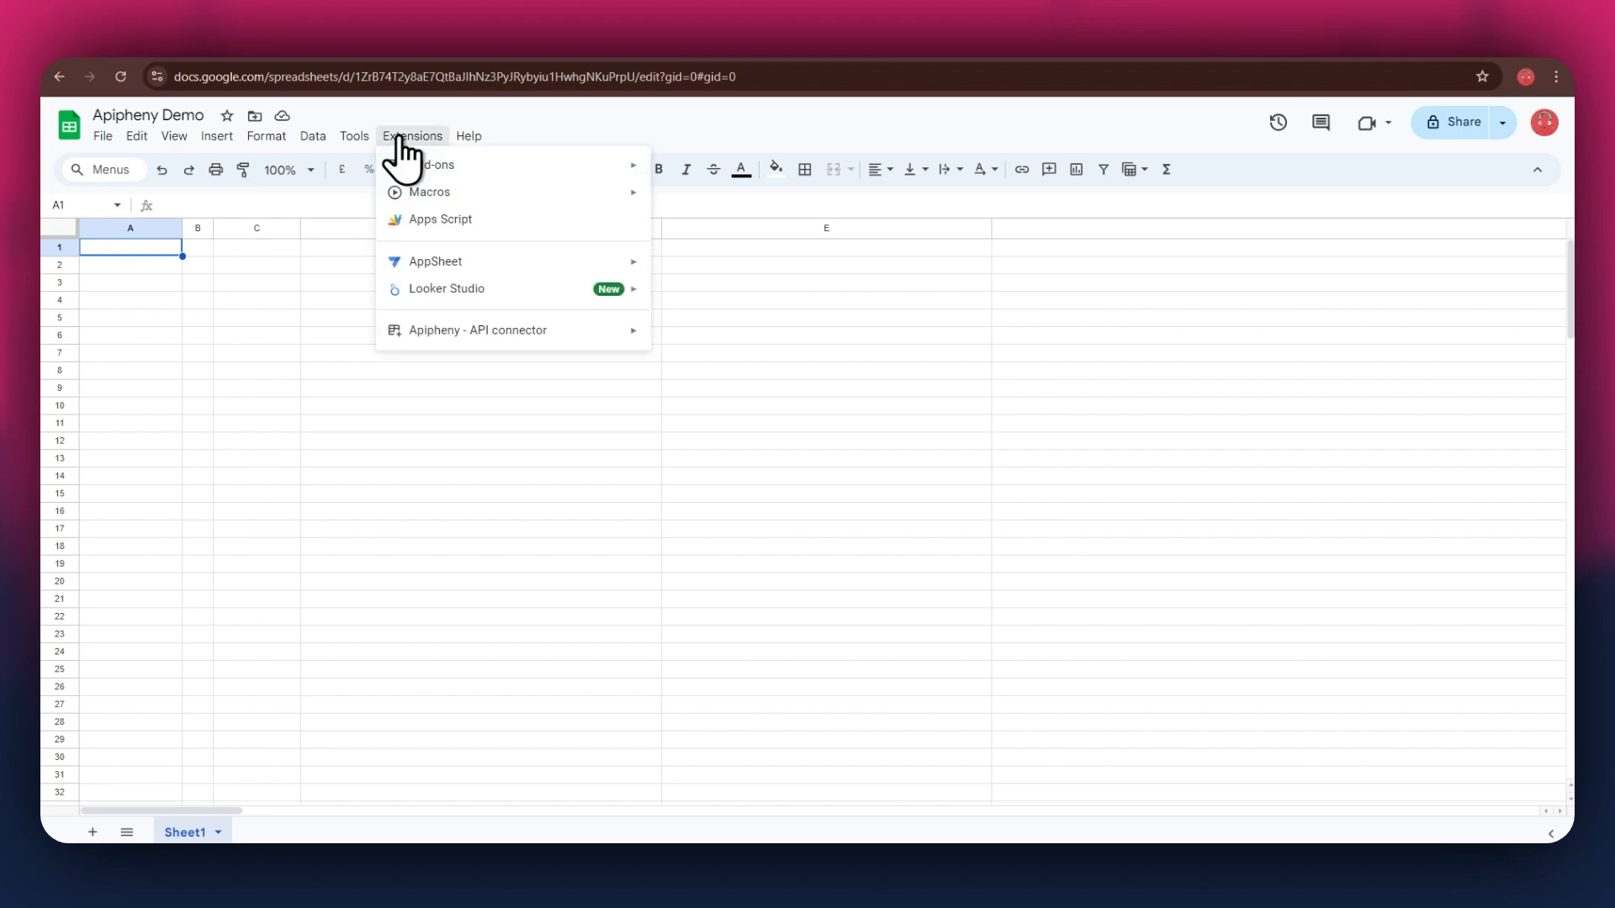
{"action": "mouse_move", "coordinate": [479, 332]}
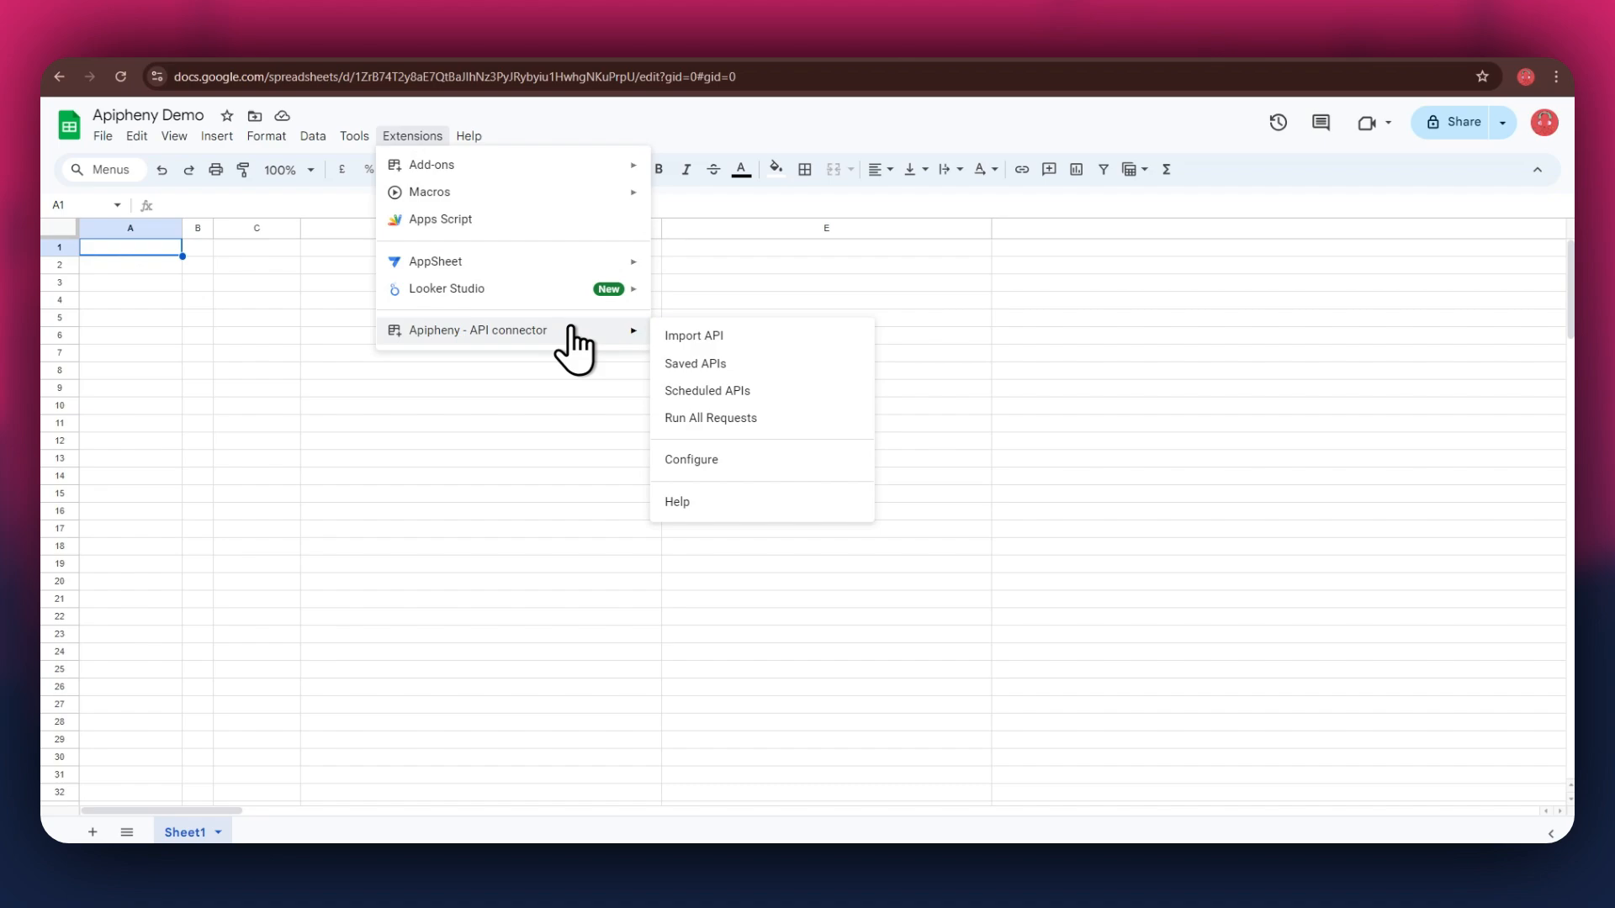
{"action": "left_click", "coordinate": [782, 336]}
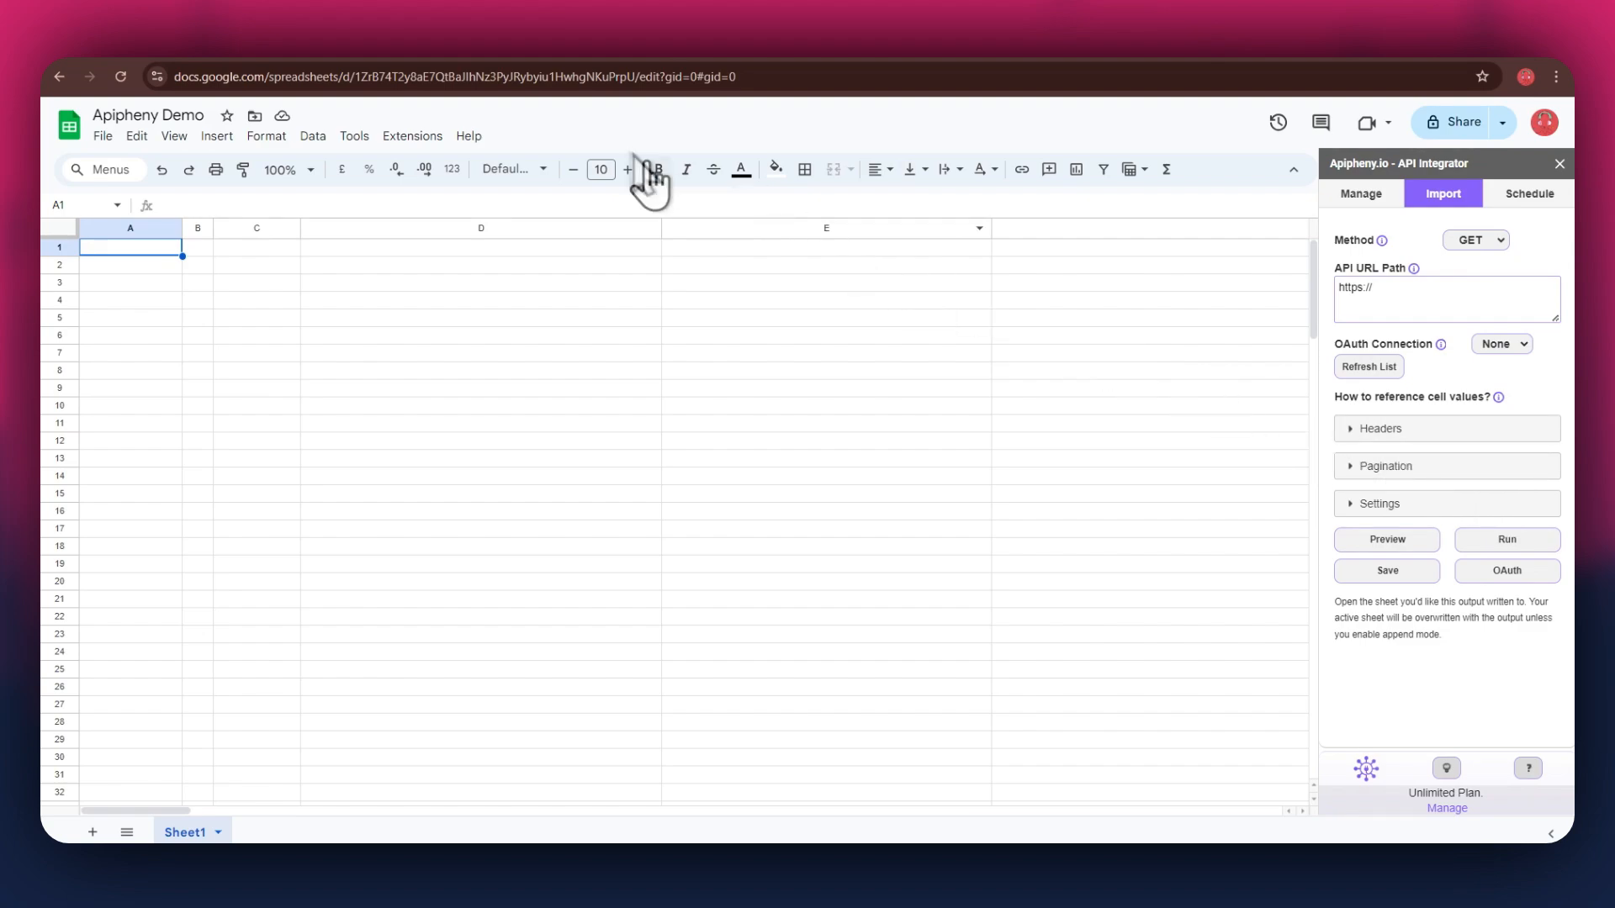
Step: Copy the TikTok Shop search URL from the cURL sample into Apipheny's API URL field
{"action": "left_click", "coordinate": [397, 59]}
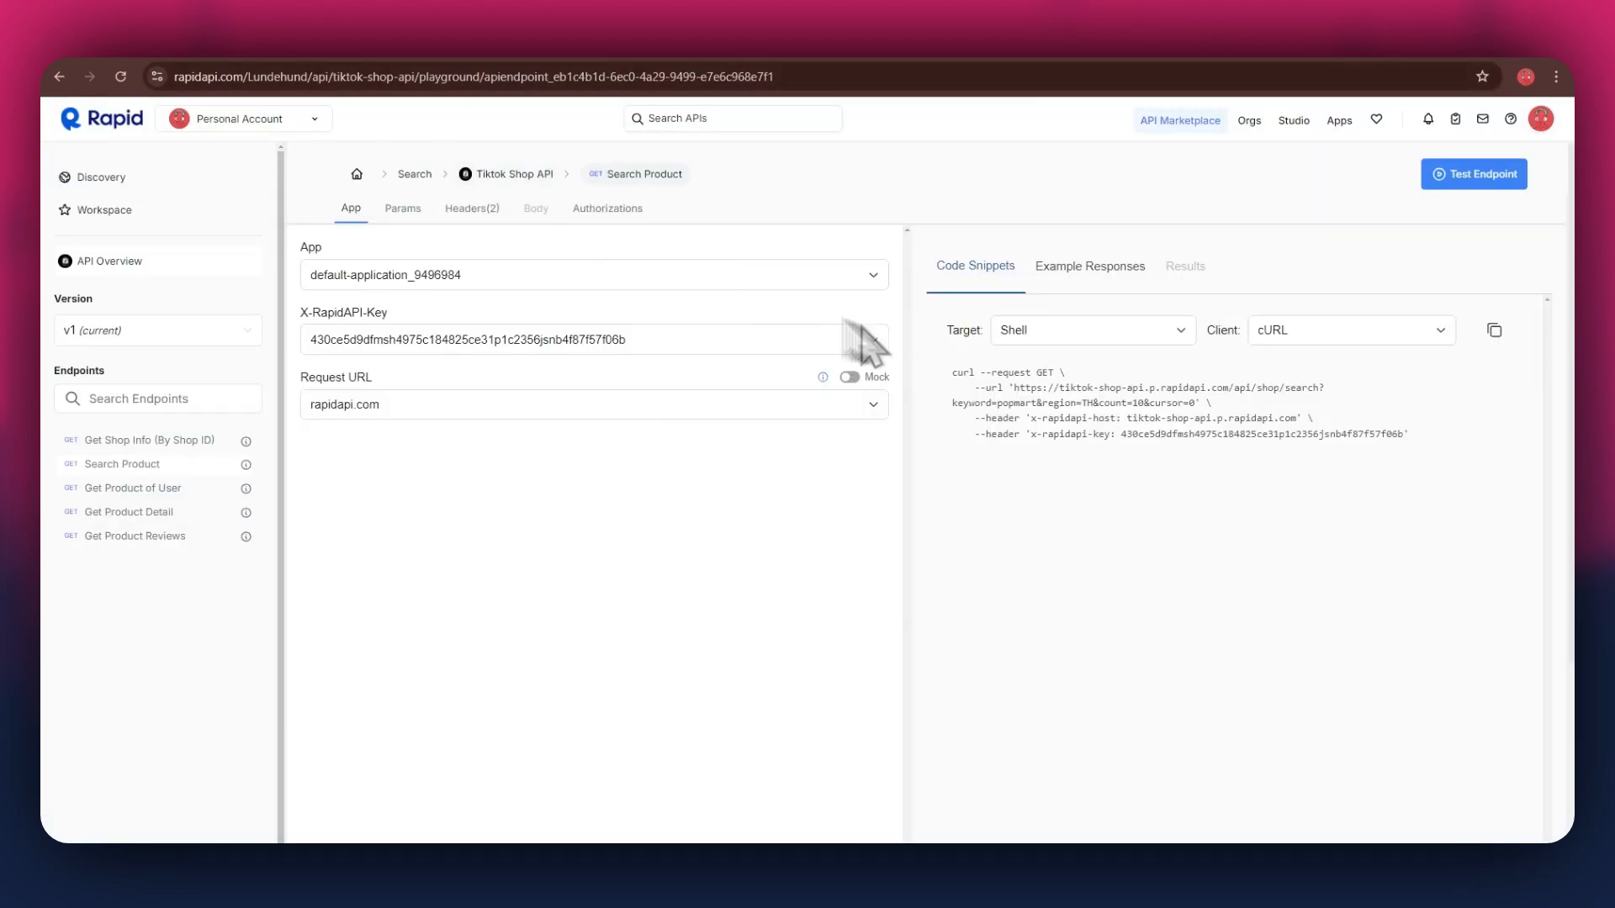
{"action": "left_click_drag", "start_coordinate": [1013, 389], "coordinate": [1197, 414]}
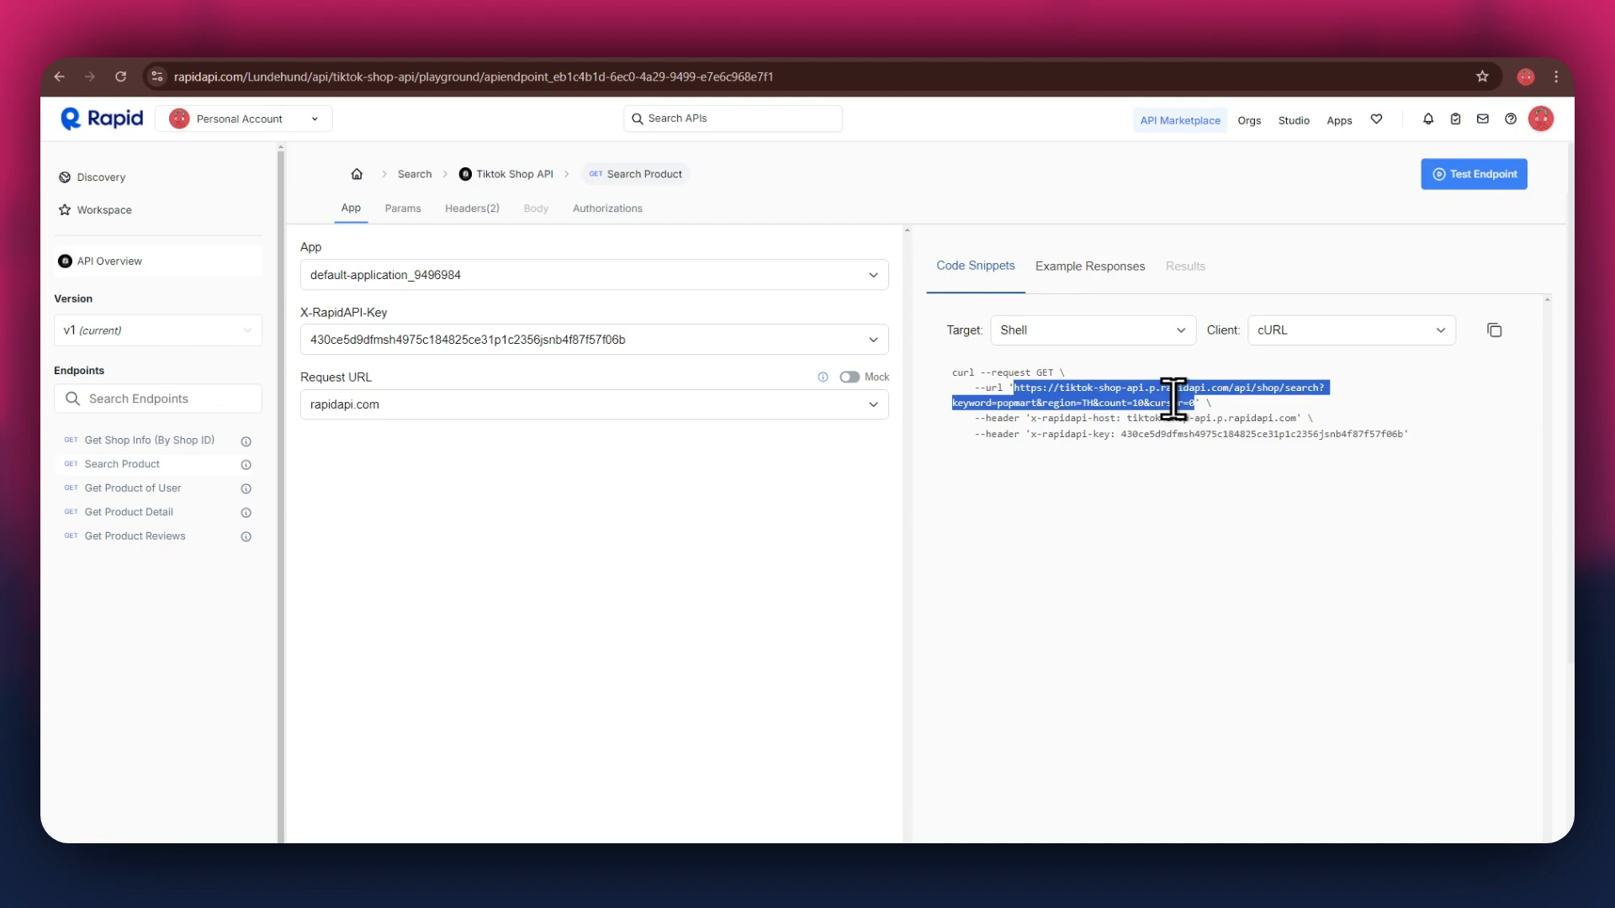
{"action": "left_click", "coordinate": [726, 61]}
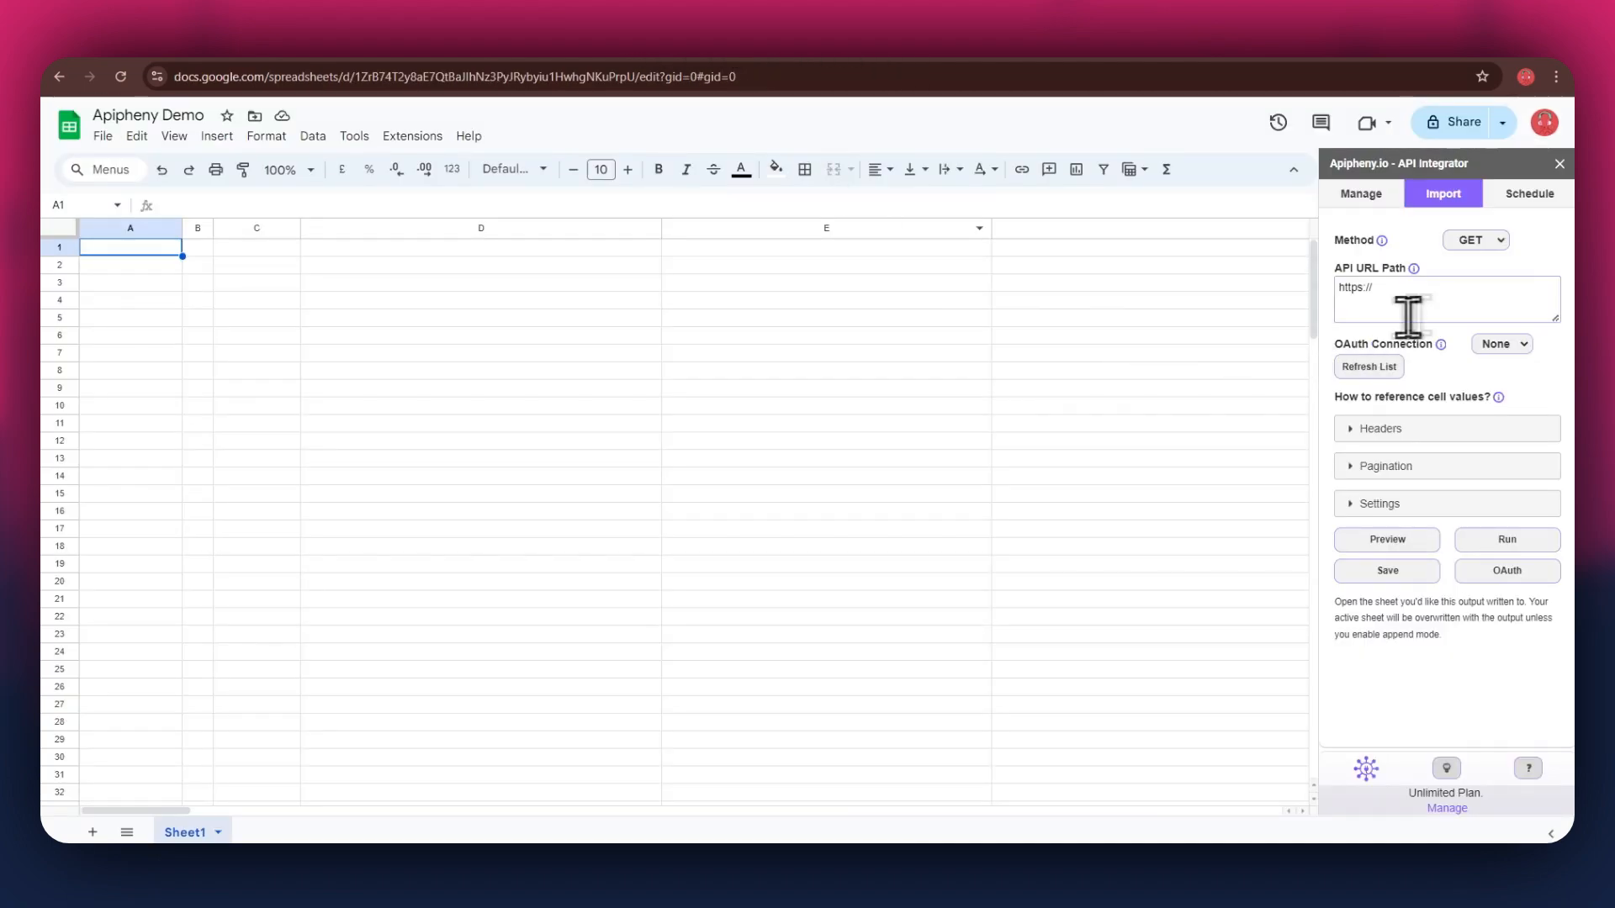
{"action": "left_click", "coordinate": [1441, 300]}
{"action": "key", "text": "ctrl+a"}
{"action": "key", "text": "ctrl+v"}
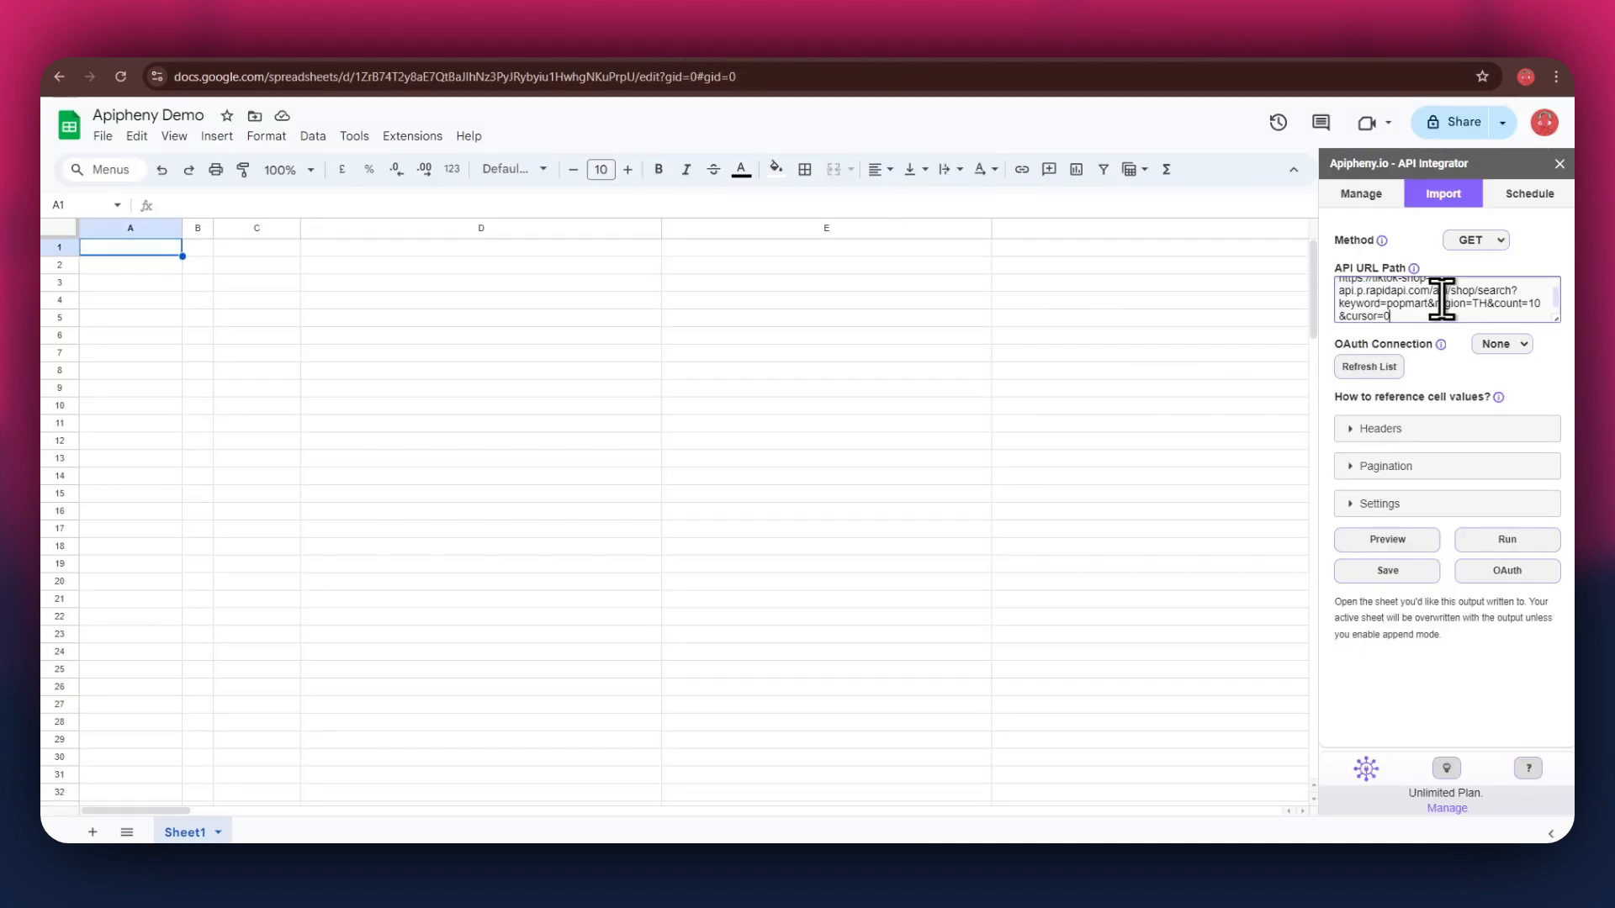
{"action": "left_click", "coordinate": [1360, 430]}
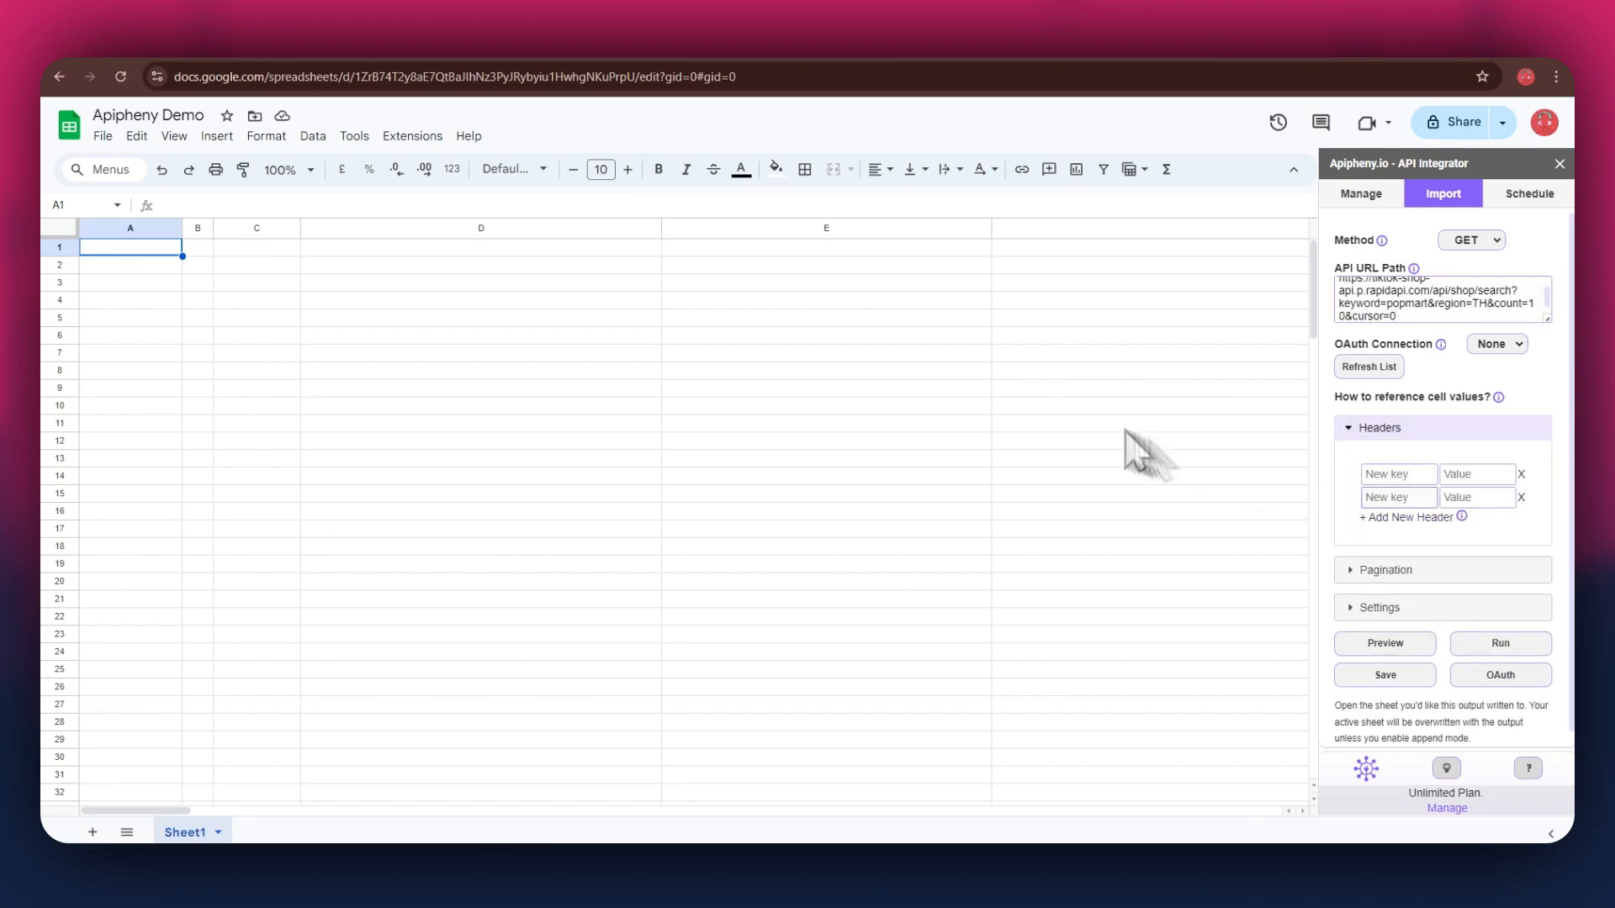
Step: Add the x-rapidapi-host header with the TikTok Shop host value from the snippet
{"action": "left_click_drag", "start_coordinate": [1030, 418], "coordinate": [1107, 424]}
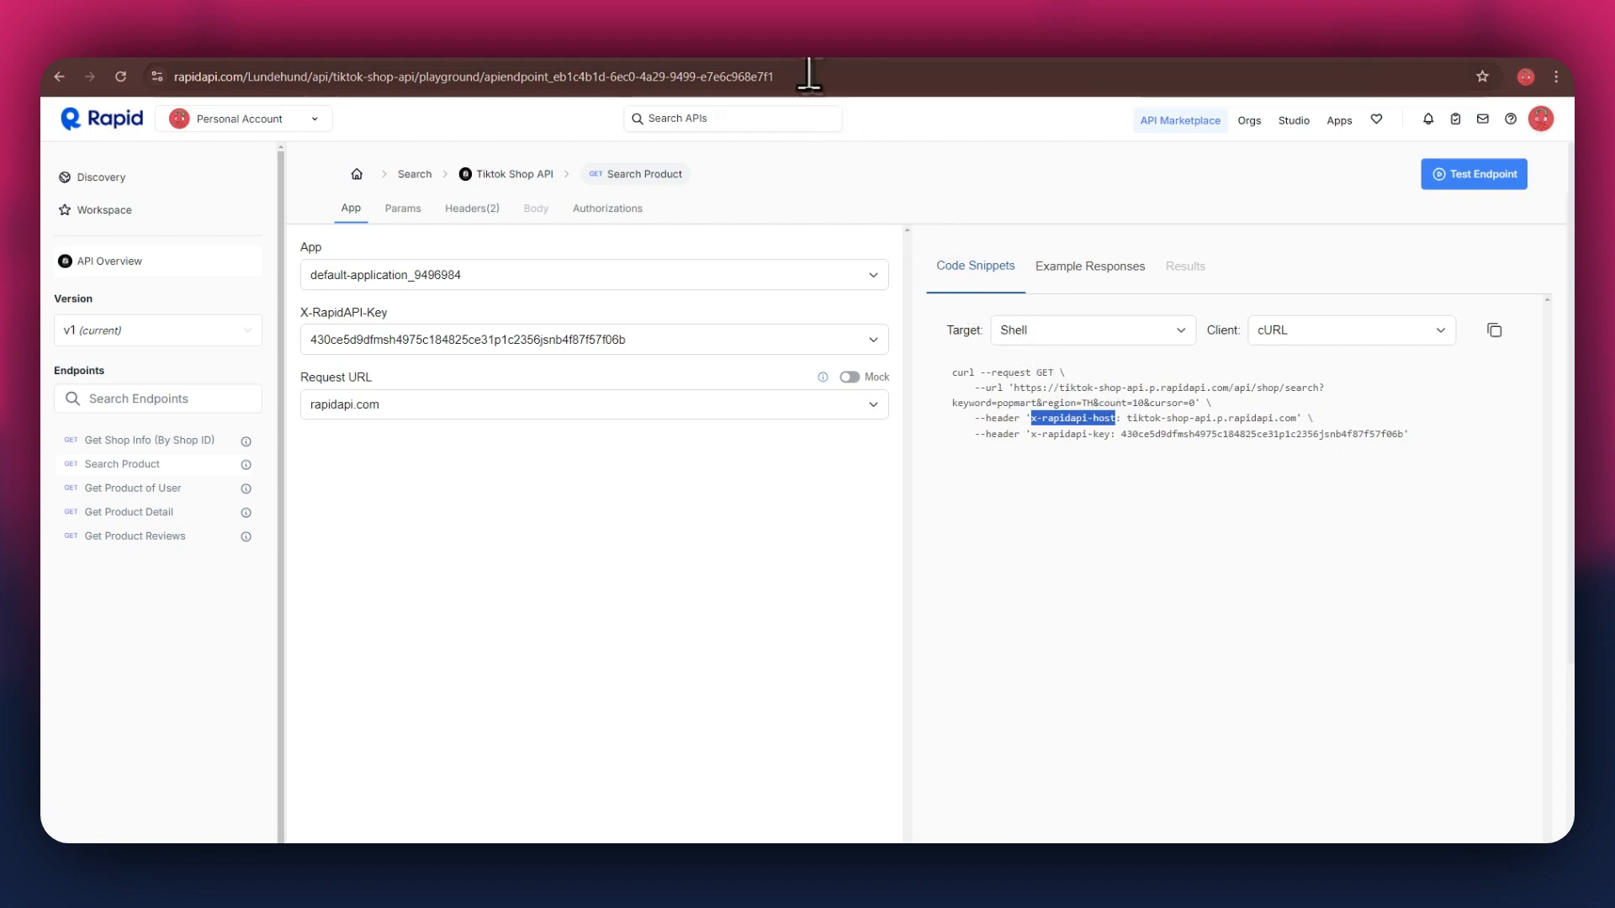
{"action": "left_click", "coordinate": [1393, 474]}
{"action": "type", "text": "x-rapidapi-host"}
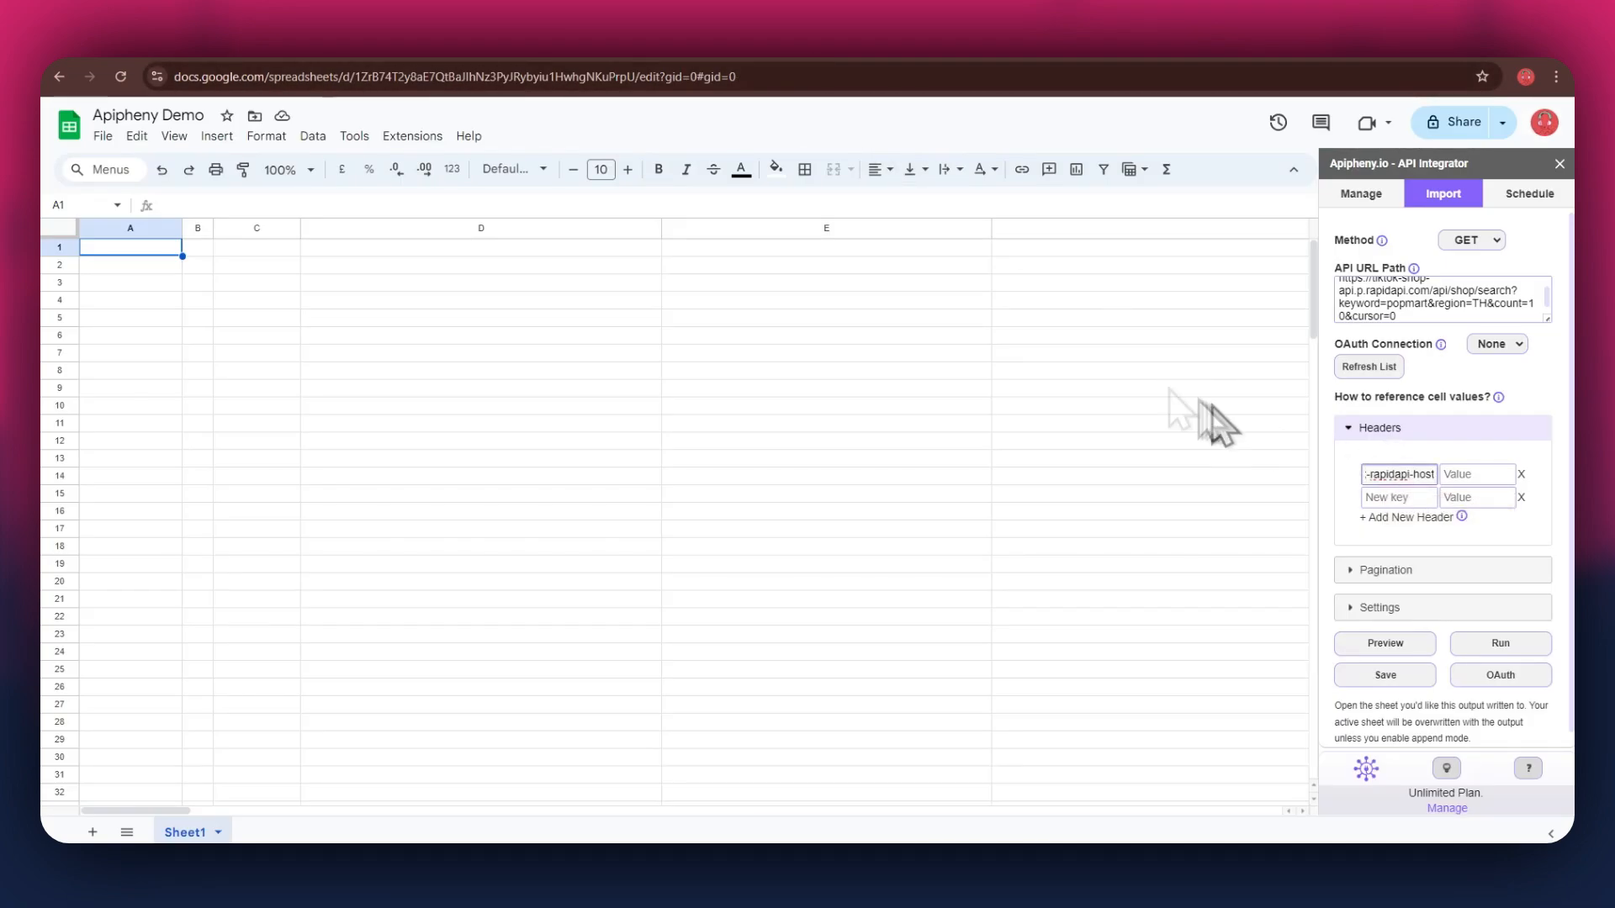
{"action": "left_click", "coordinate": [429, 64]}
{"action": "left_click_drag", "start_coordinate": [1126, 418], "coordinate": [1295, 418]}
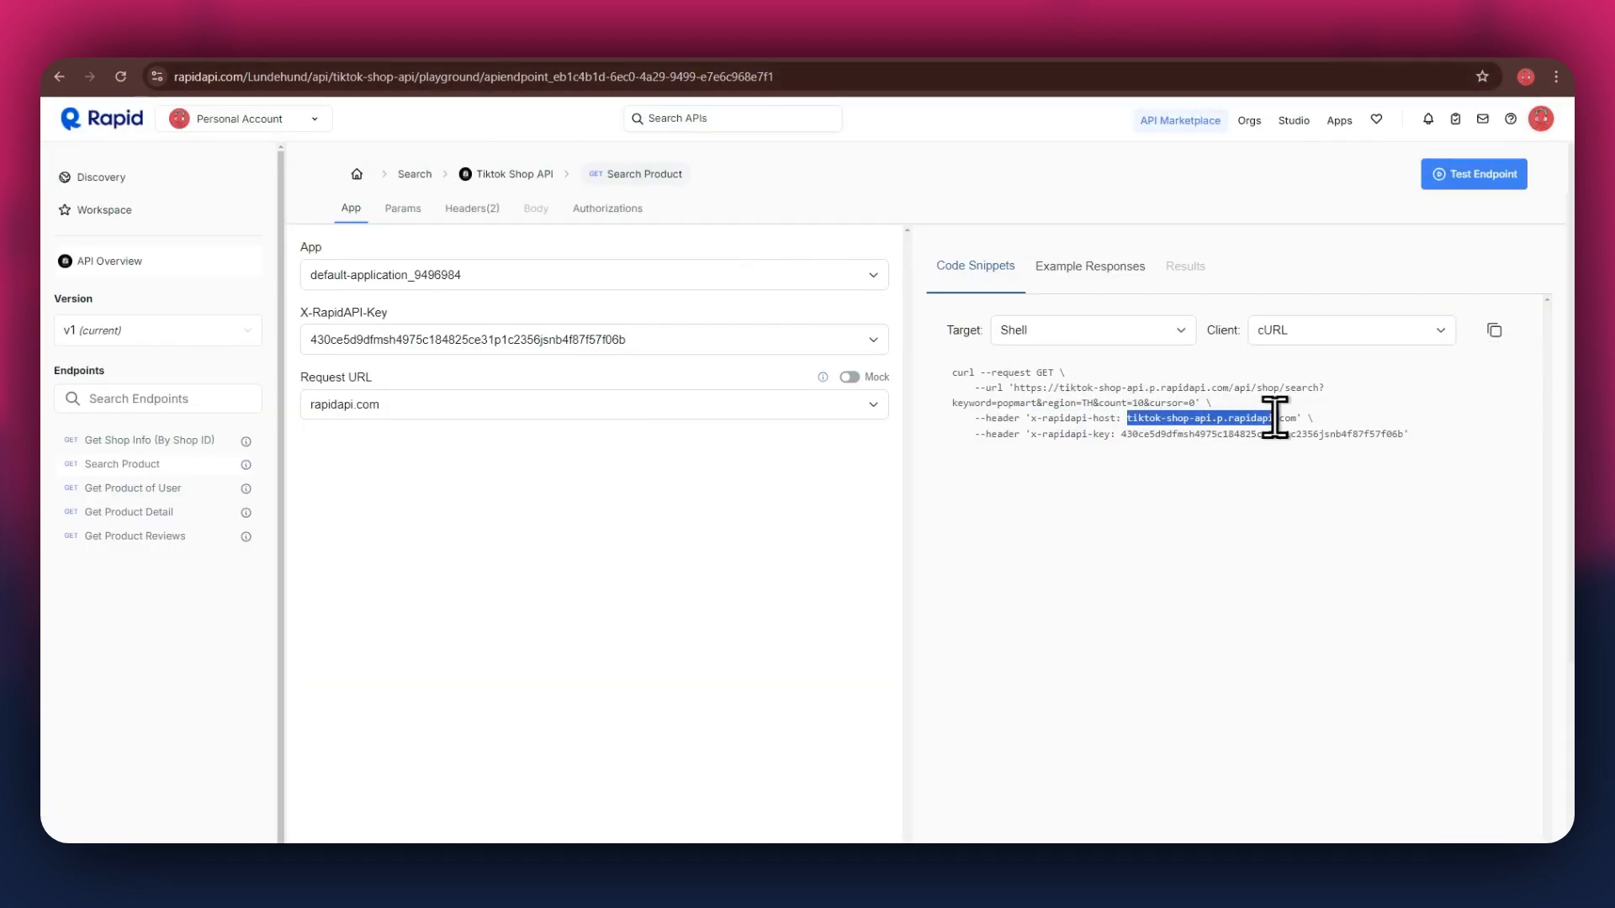
{"action": "left_click", "coordinate": [795, 63]}
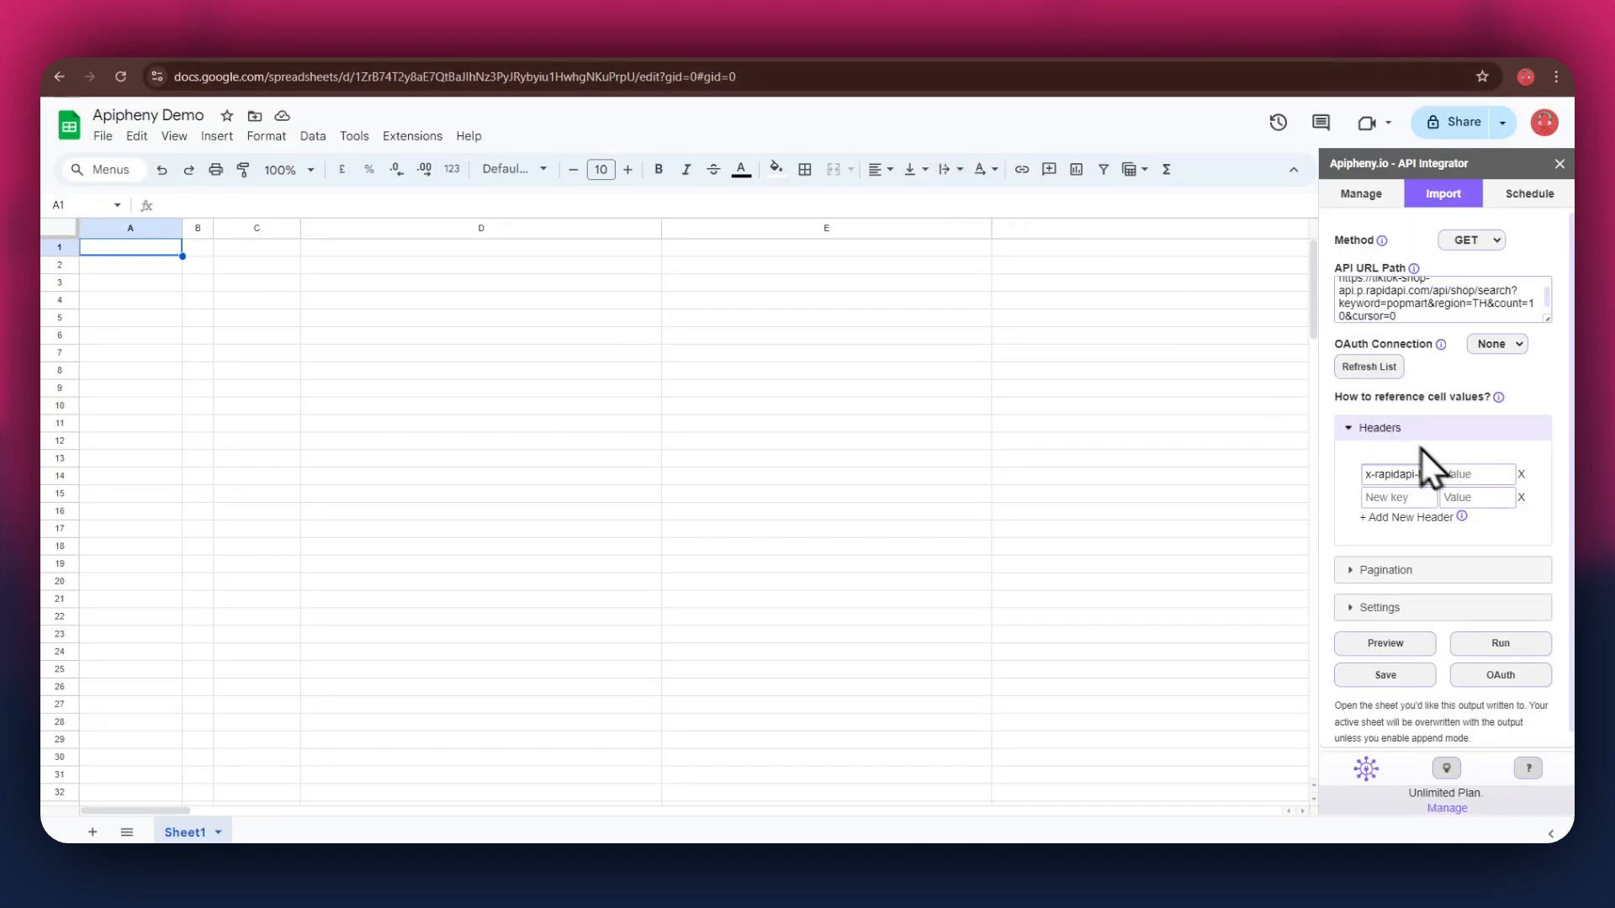
{"action": "left_click", "coordinate": [1460, 473]}
{"action": "key", "text": "ctrl+v"}
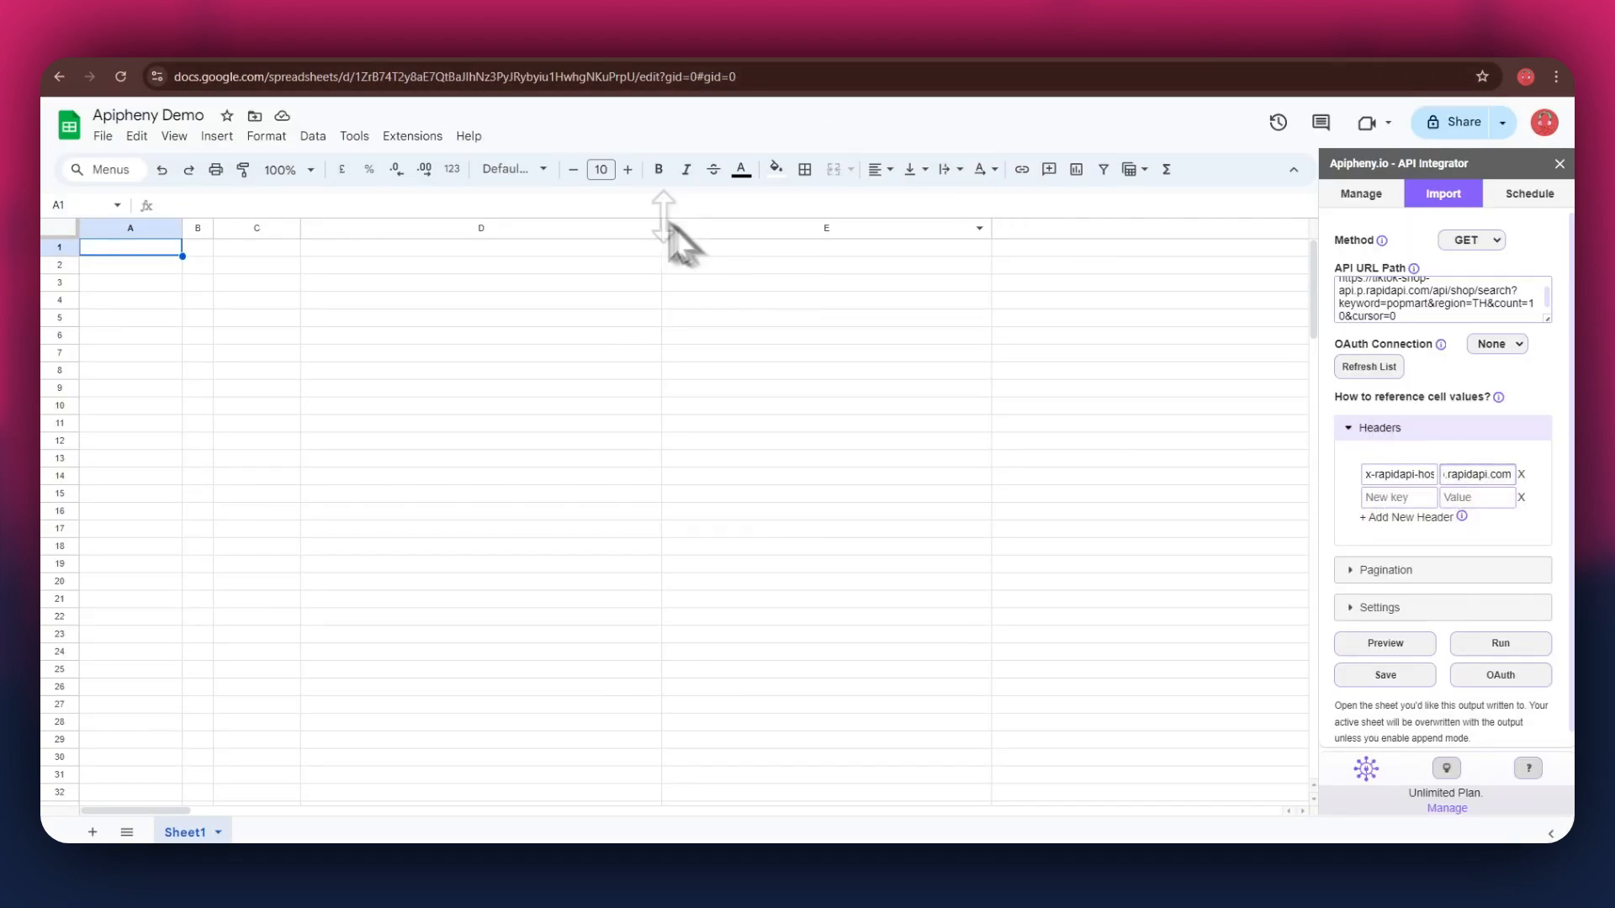
Step: Add the x-rapidapi-key header with the API key copied from the snippet
{"action": "left_click", "coordinate": [408, 64]}
{"action": "left_click", "coordinate": [1033, 438]}
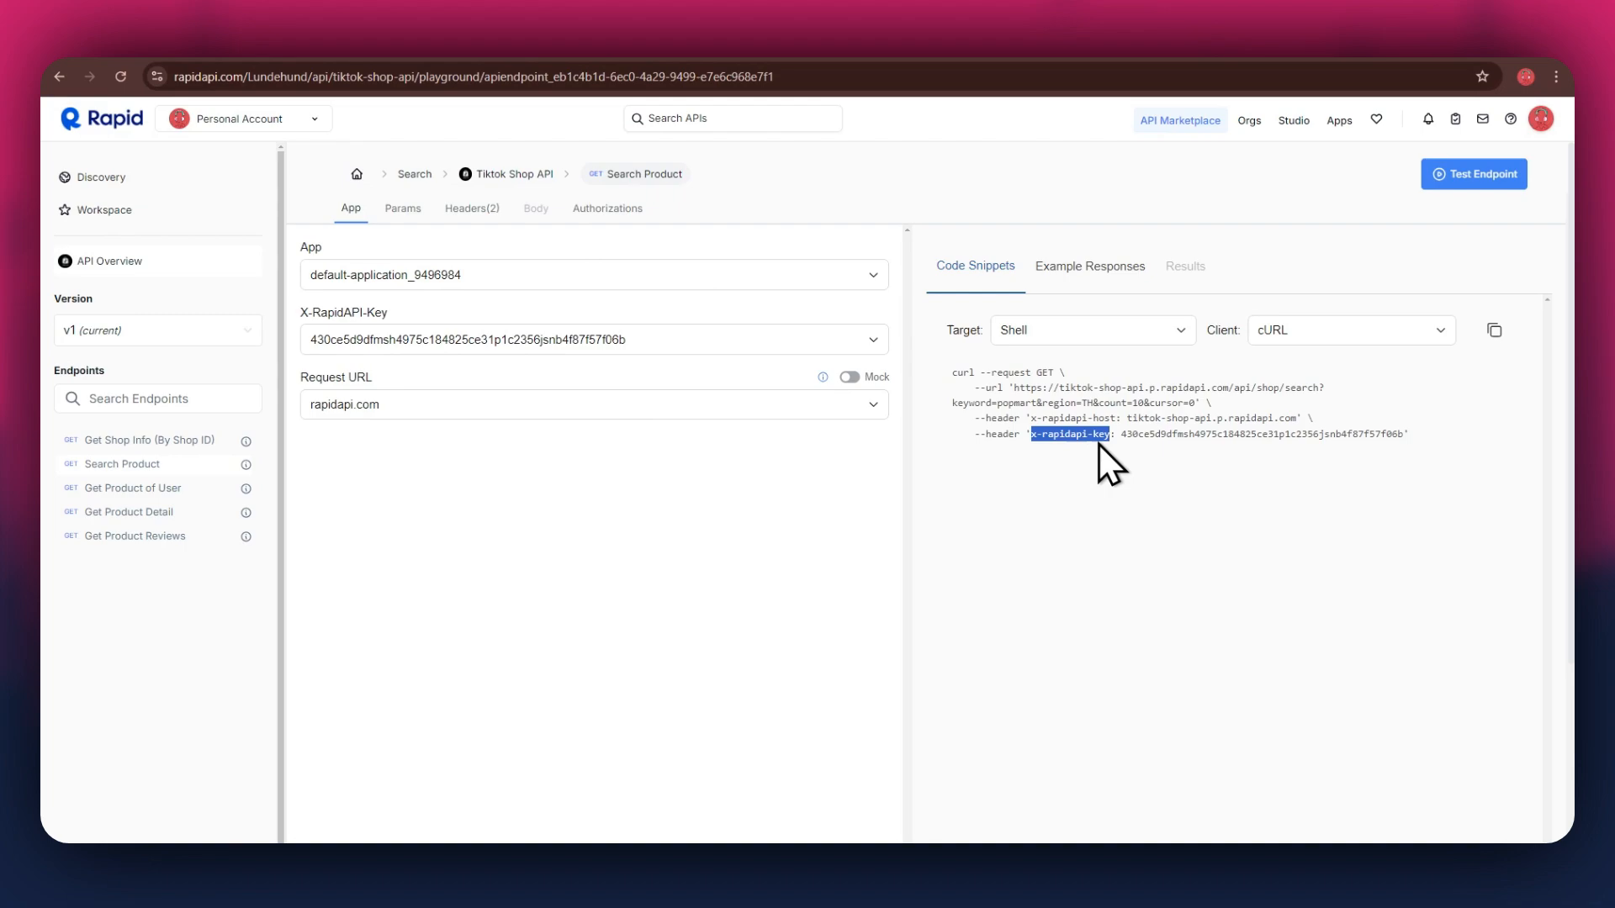
{"action": "left_click", "coordinate": [800, 65]}
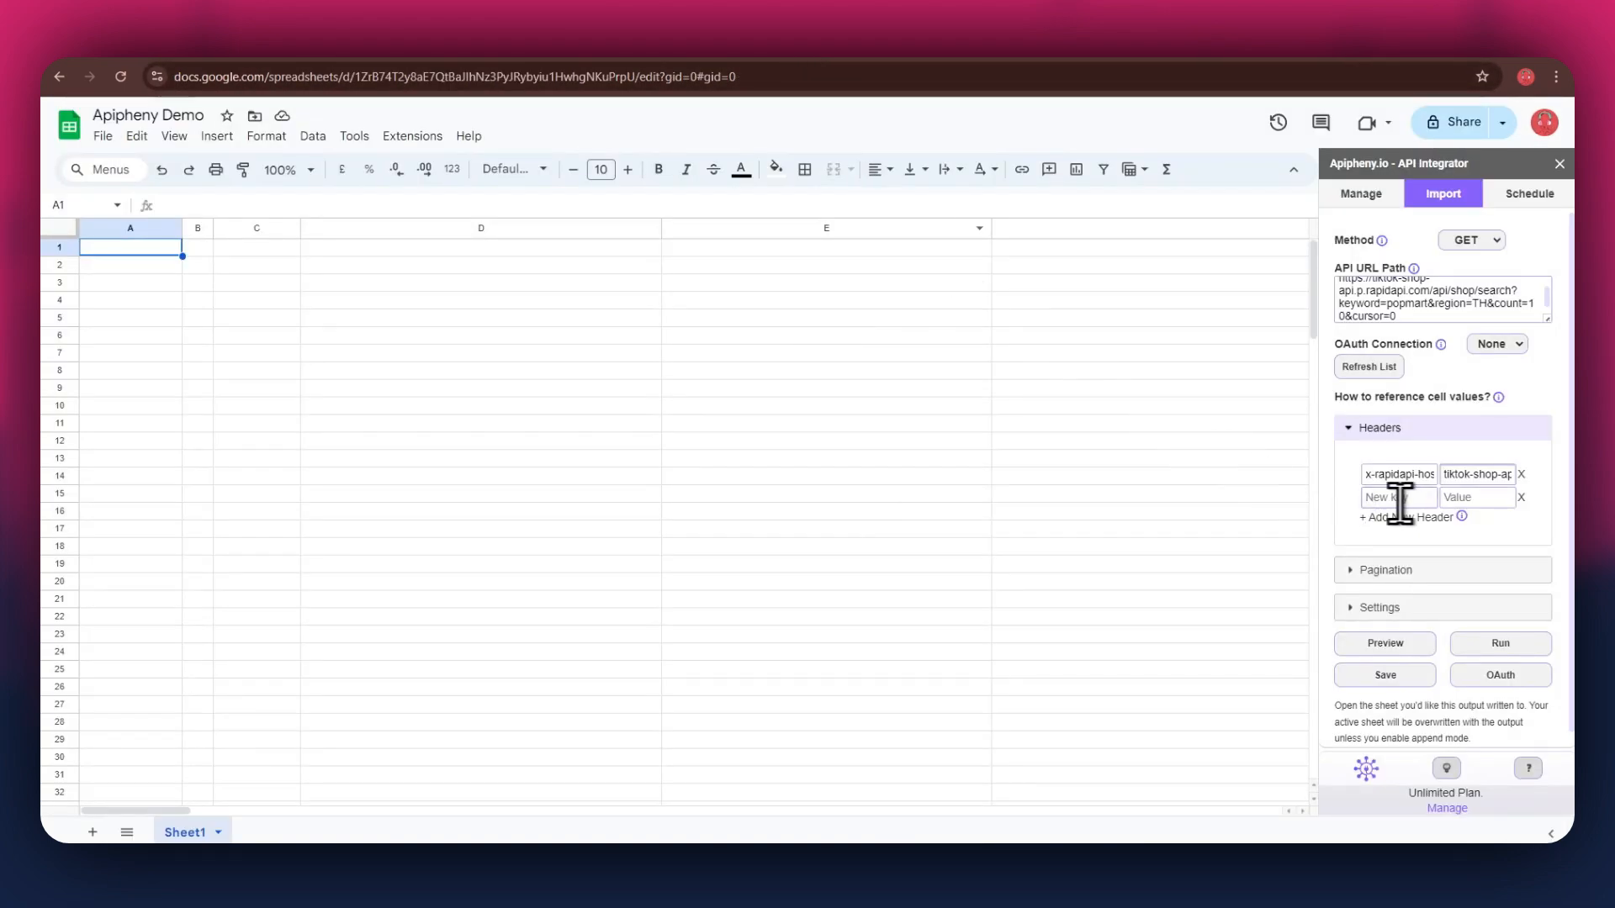
{"action": "key", "text": "ctrl+v"}
{"action": "left_click", "coordinate": [459, 69]}
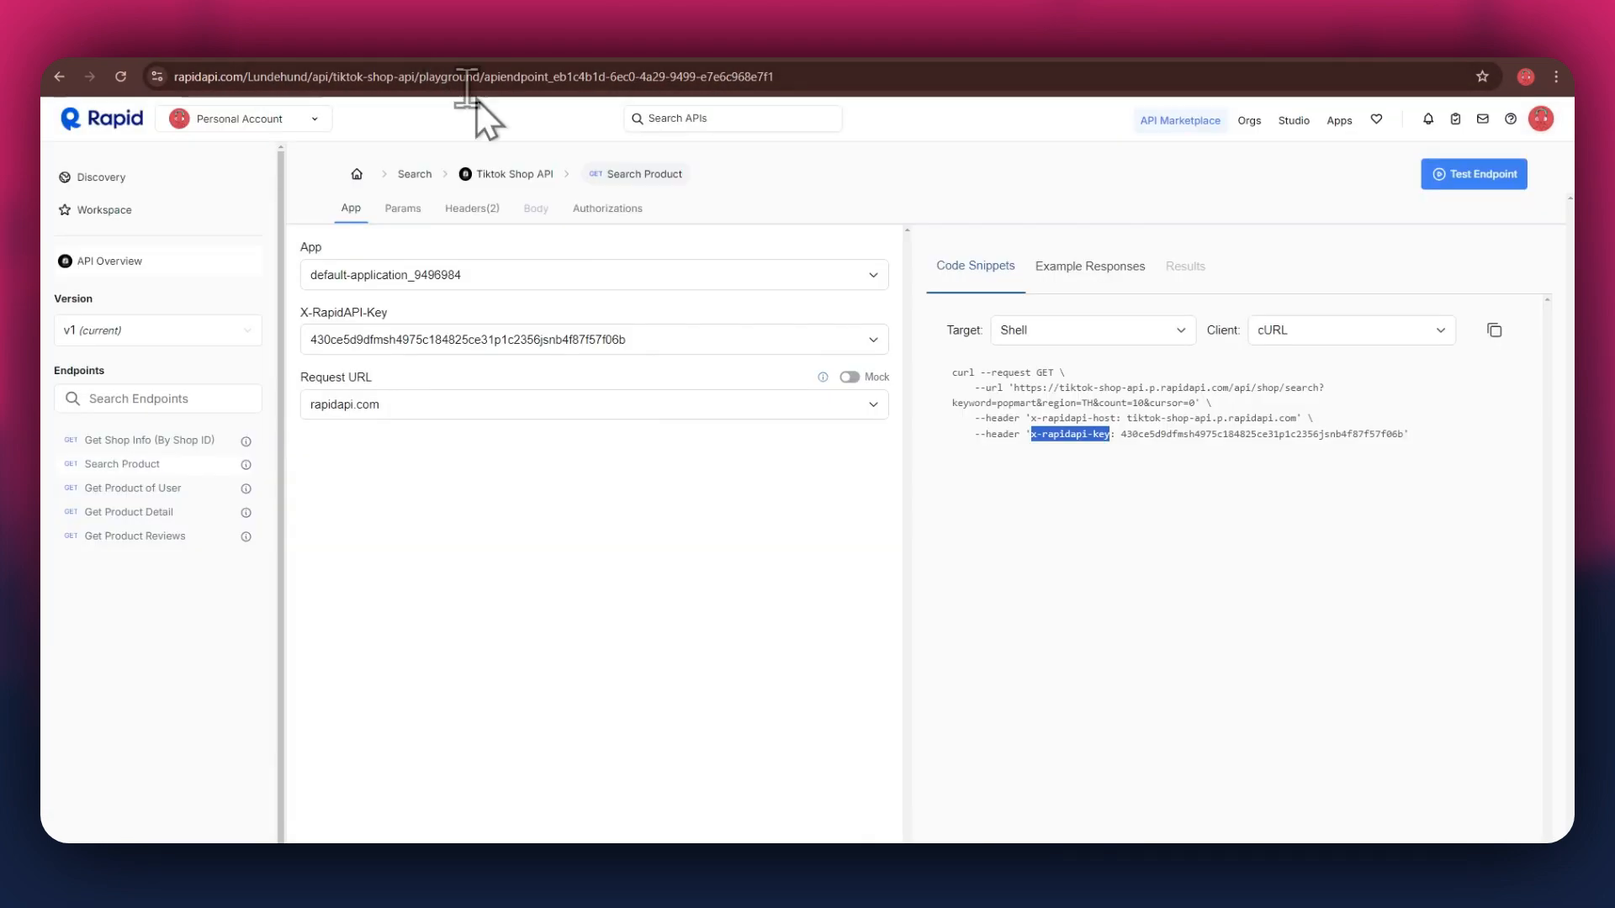
{"action": "double_click", "coordinate": [1174, 435]}
{"action": "left_click", "coordinate": [770, 58]}
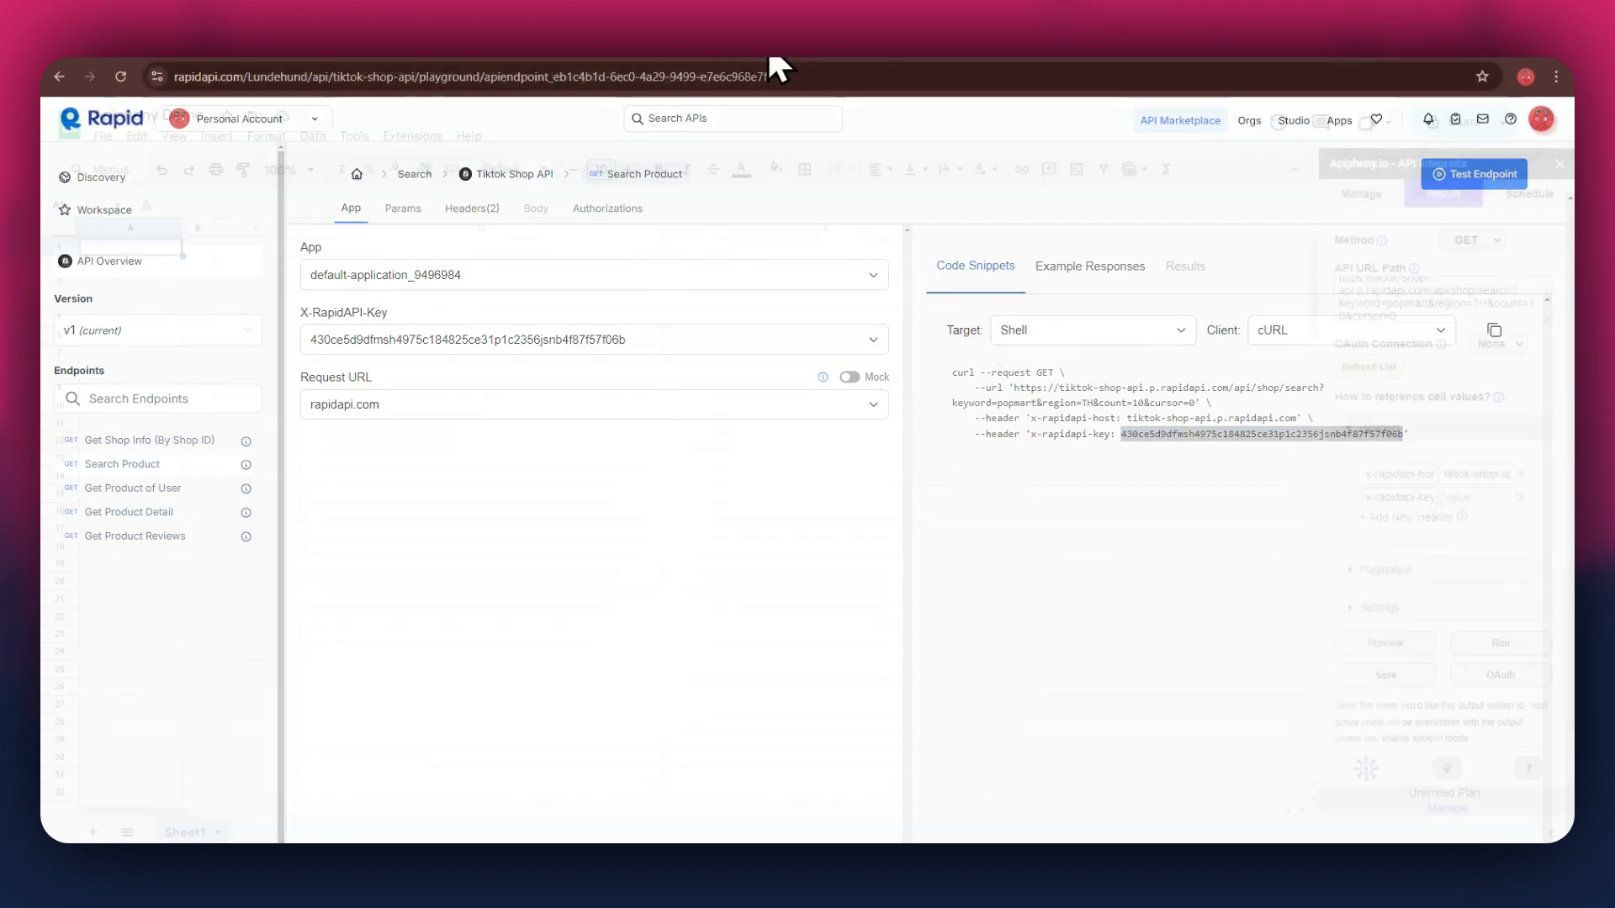
{"action": "left_click", "coordinate": [1496, 498]}
{"action": "key", "text": "ctrl+v"}
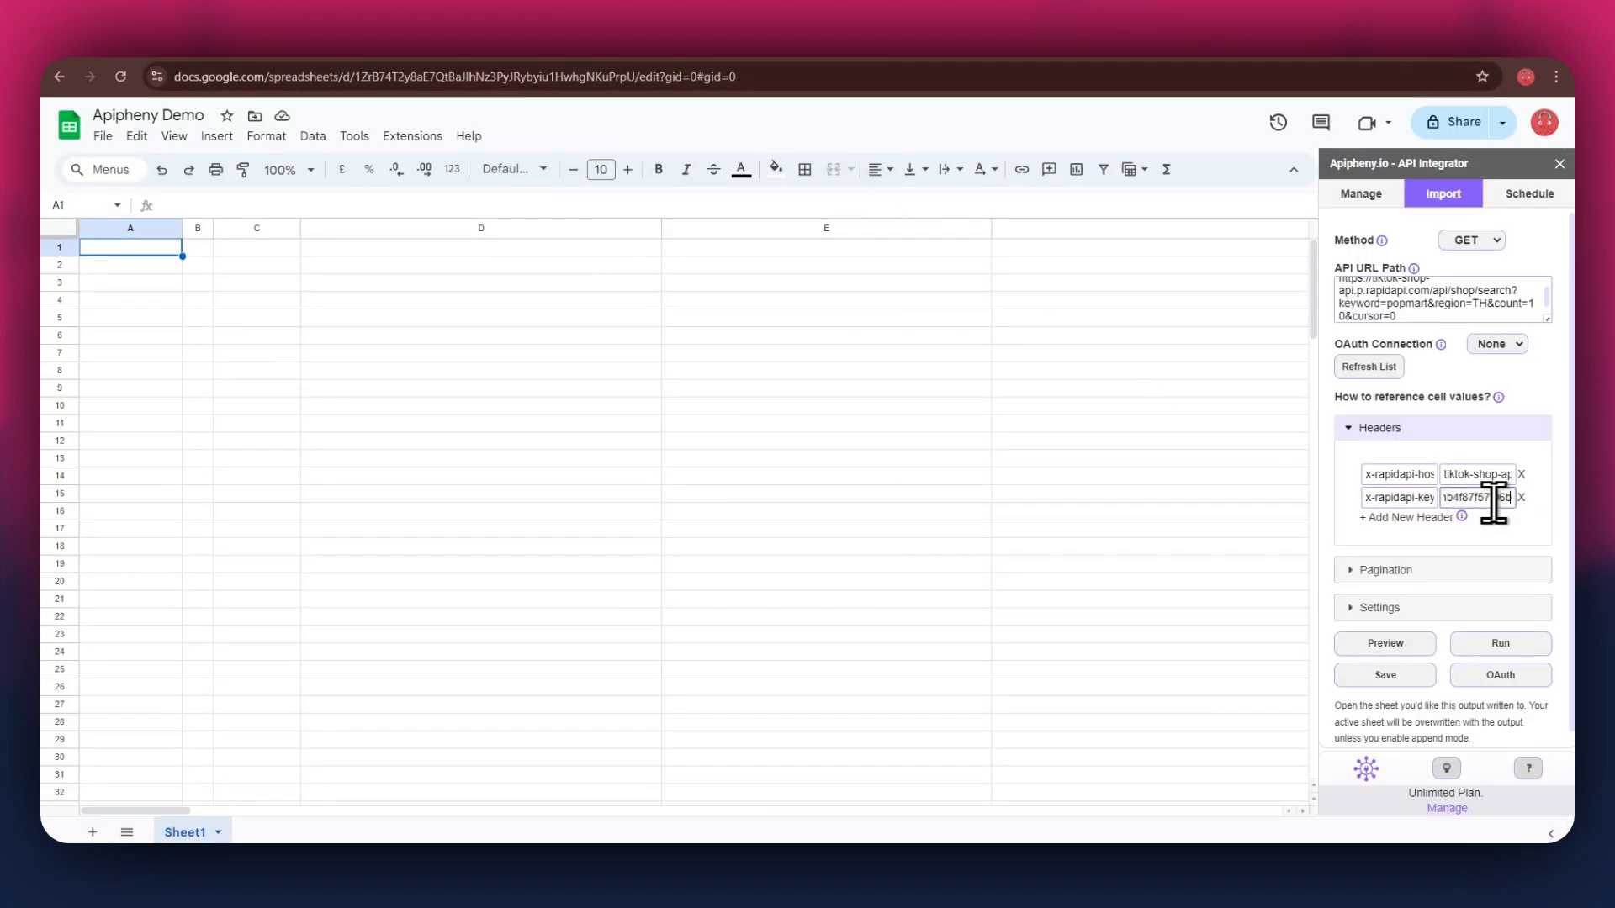
Step: Run the Apipheny request, overwriting Sheet1 with POP MART product results
{"action": "left_click", "coordinate": [1524, 639]}
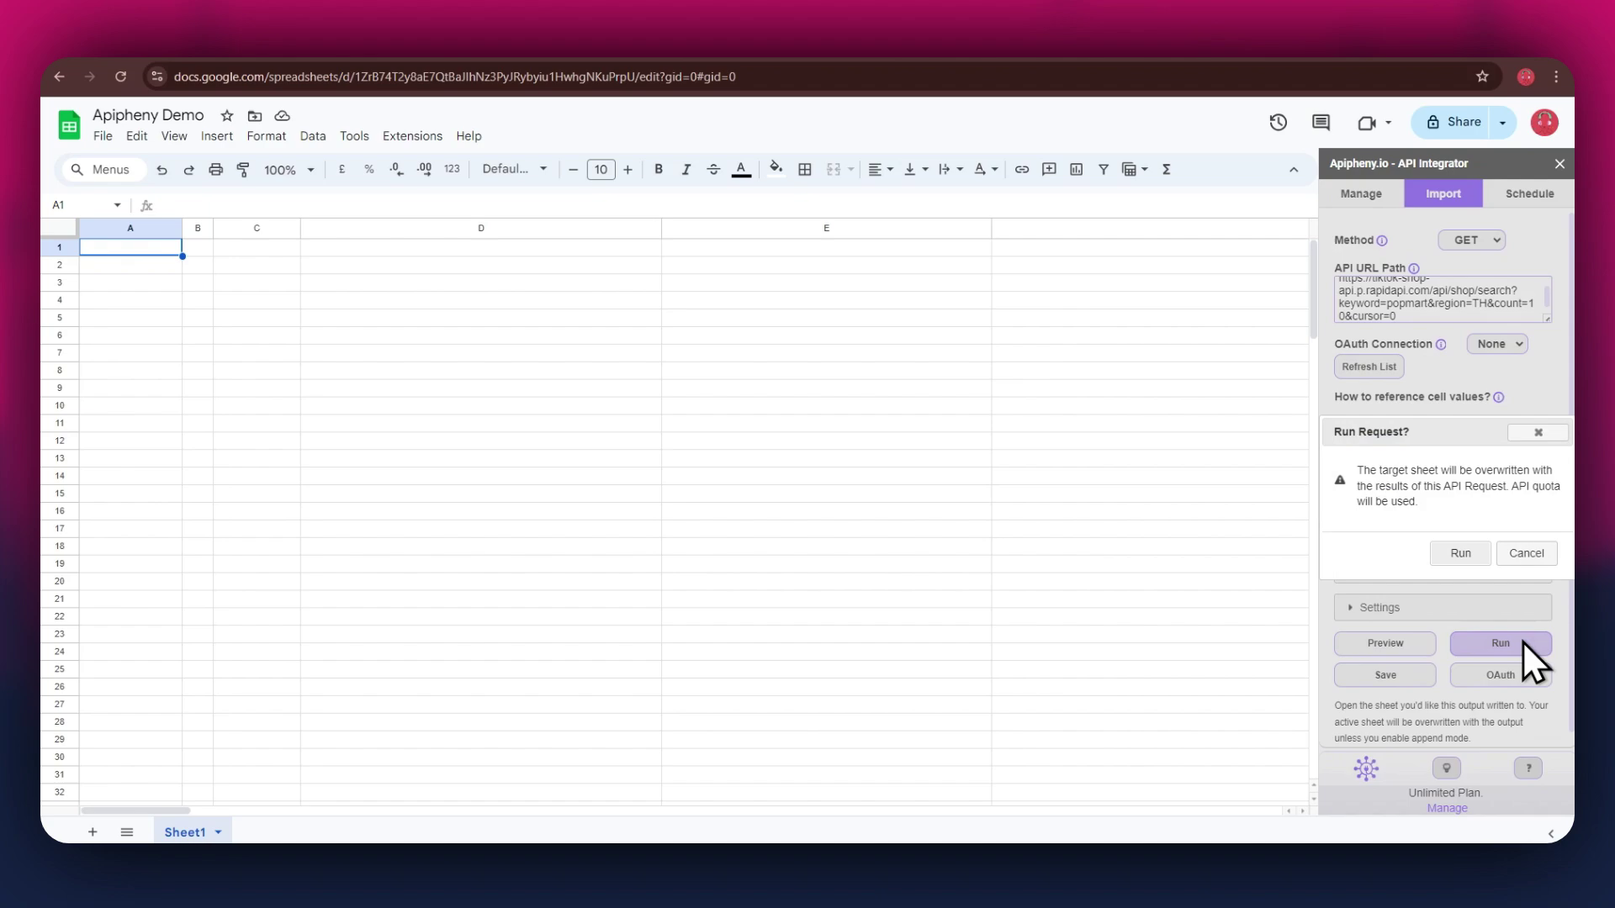
{"action": "left_click", "coordinate": [1461, 555]}
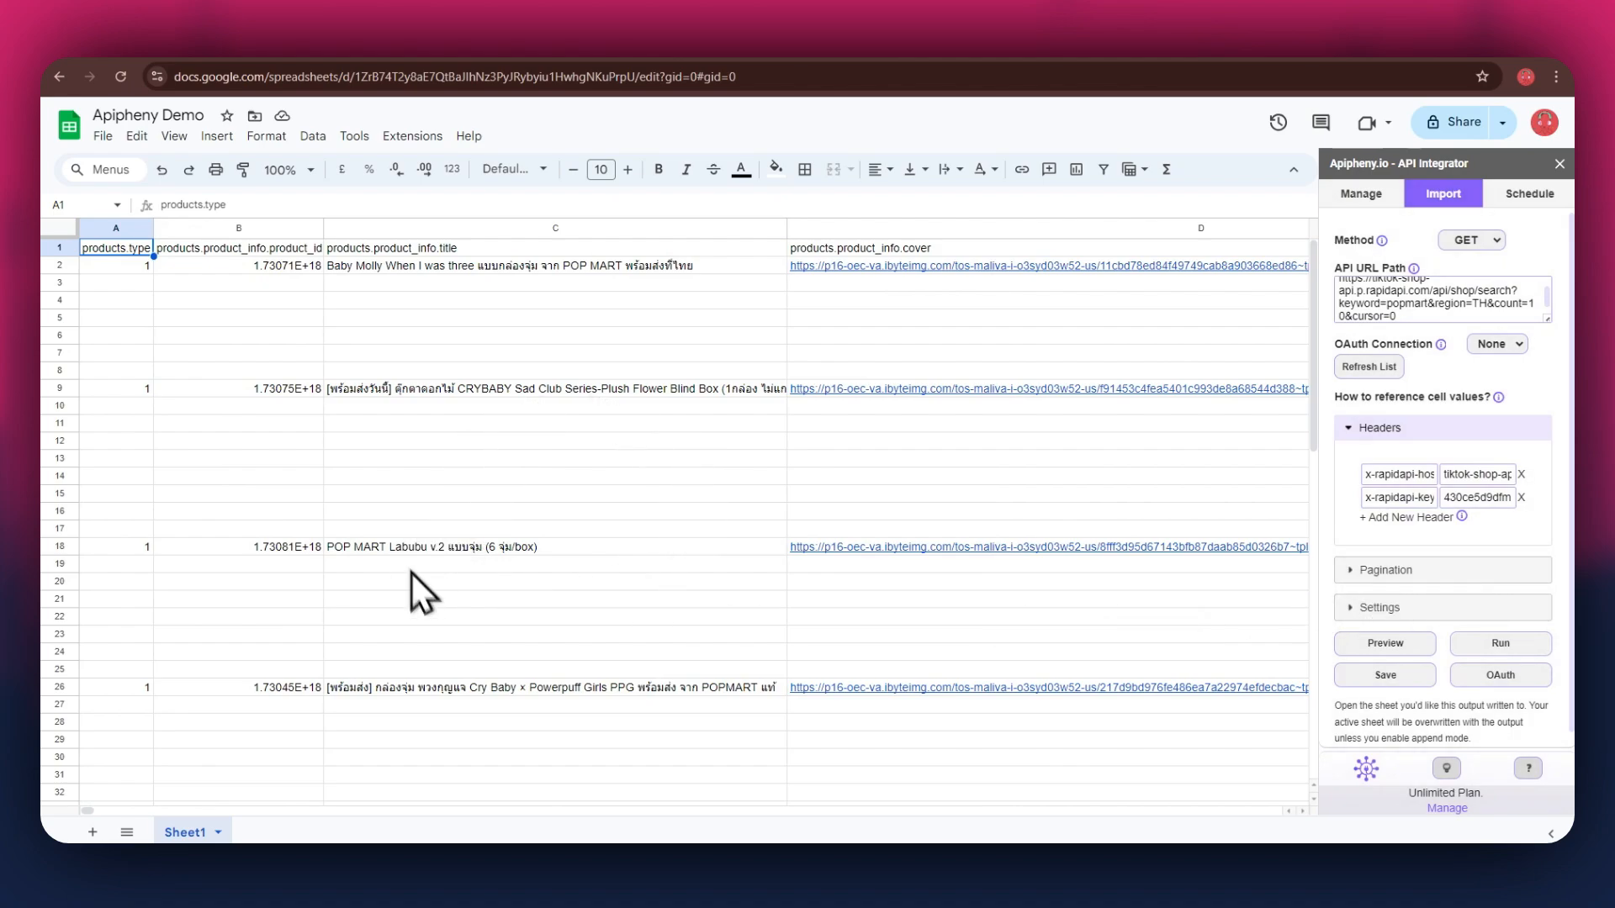
{"action": "scroll", "coordinate": [89, 811], "scroll_direction": "right", "scroll_amount": 3}
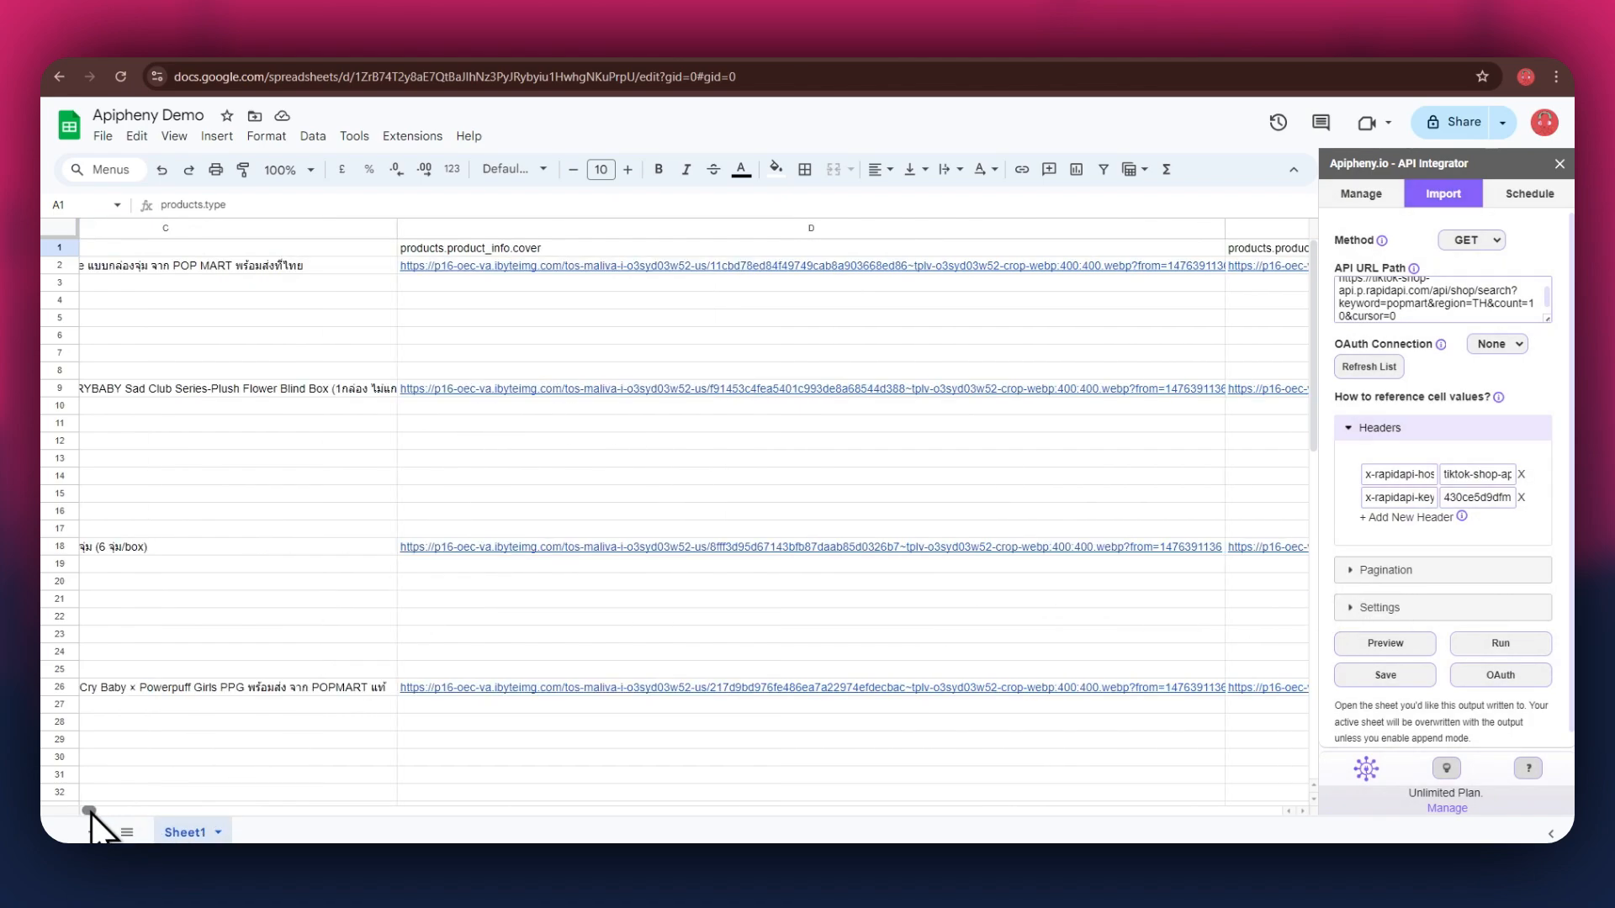
{"action": "scroll", "coordinate": [89, 811], "scroll_direction": "left", "scroll_amount": 3}
{"action": "scroll", "coordinate": [528, 596], "scroll_direction": "down", "scroll_amount": 5}
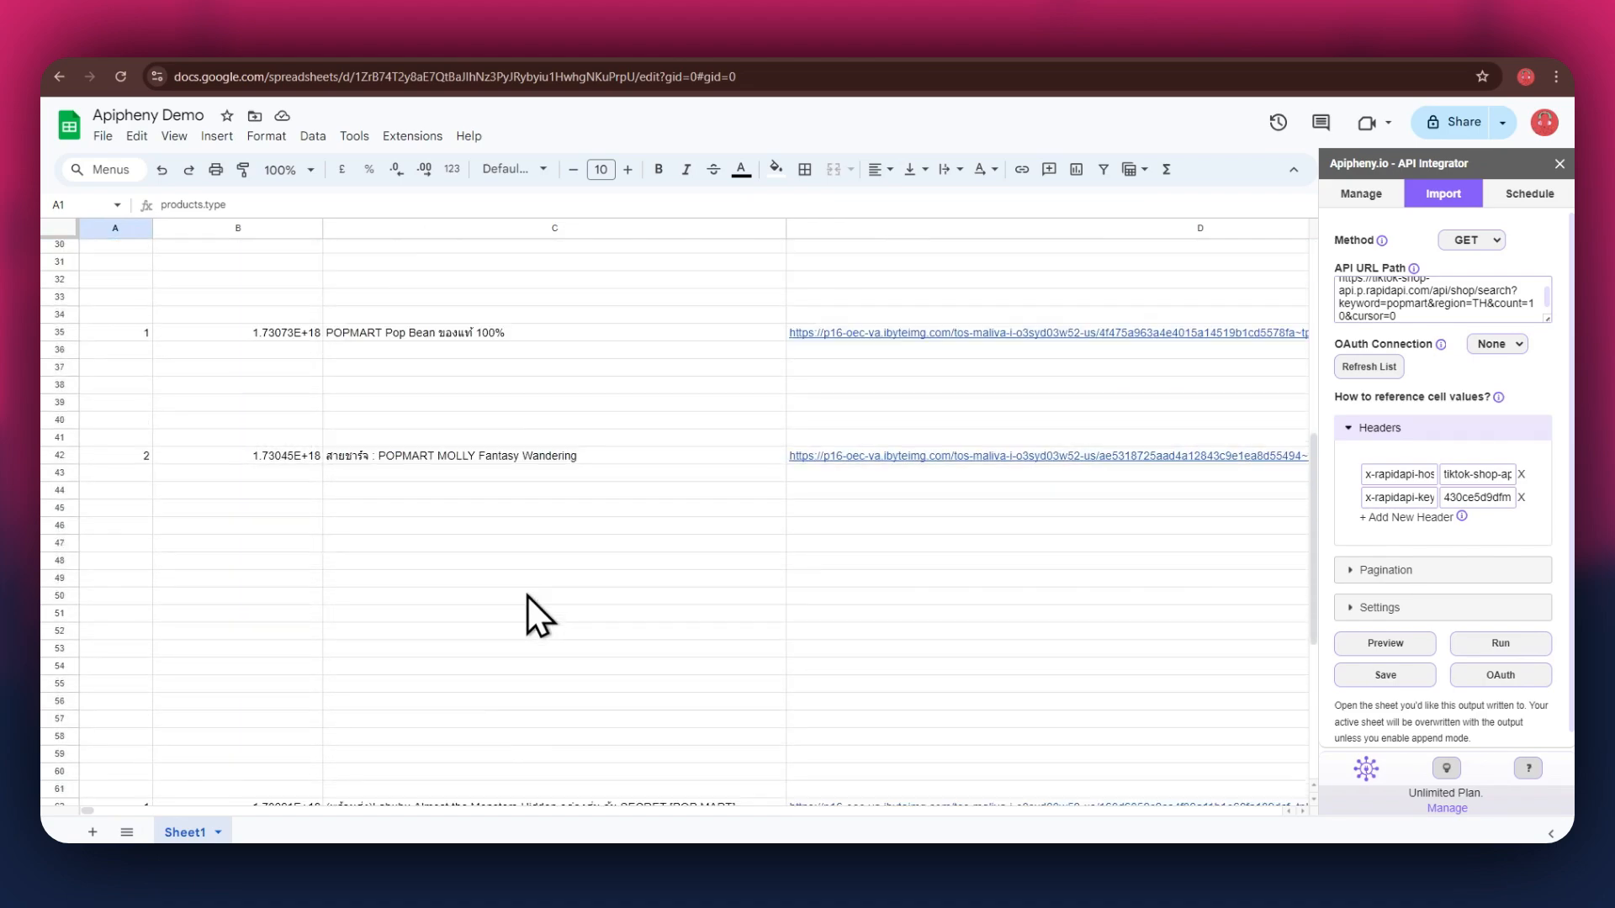
{"action": "scroll", "coordinate": [528, 596], "scroll_direction": "down", "scroll_amount": 5}
{"action": "scroll", "coordinate": [528, 595], "scroll_direction": "up", "scroll_amount": 10}
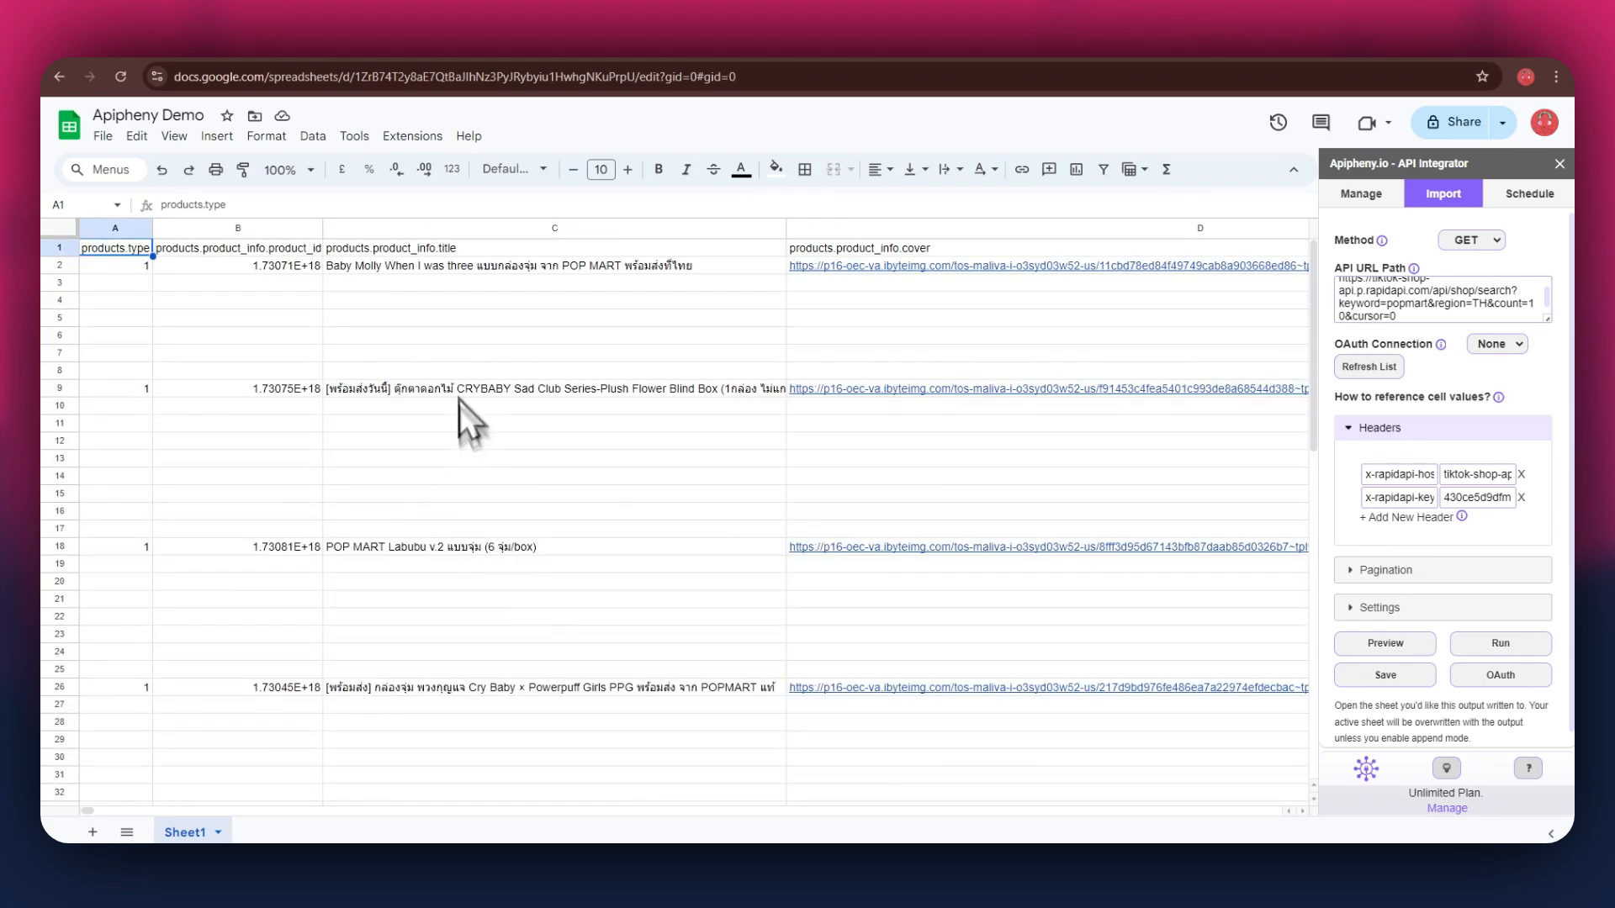
Step: Change the Search Product params to region GB and keyword 'Email Marketing' and copy the new URL
{"action": "left_click", "coordinate": [382, 56]}
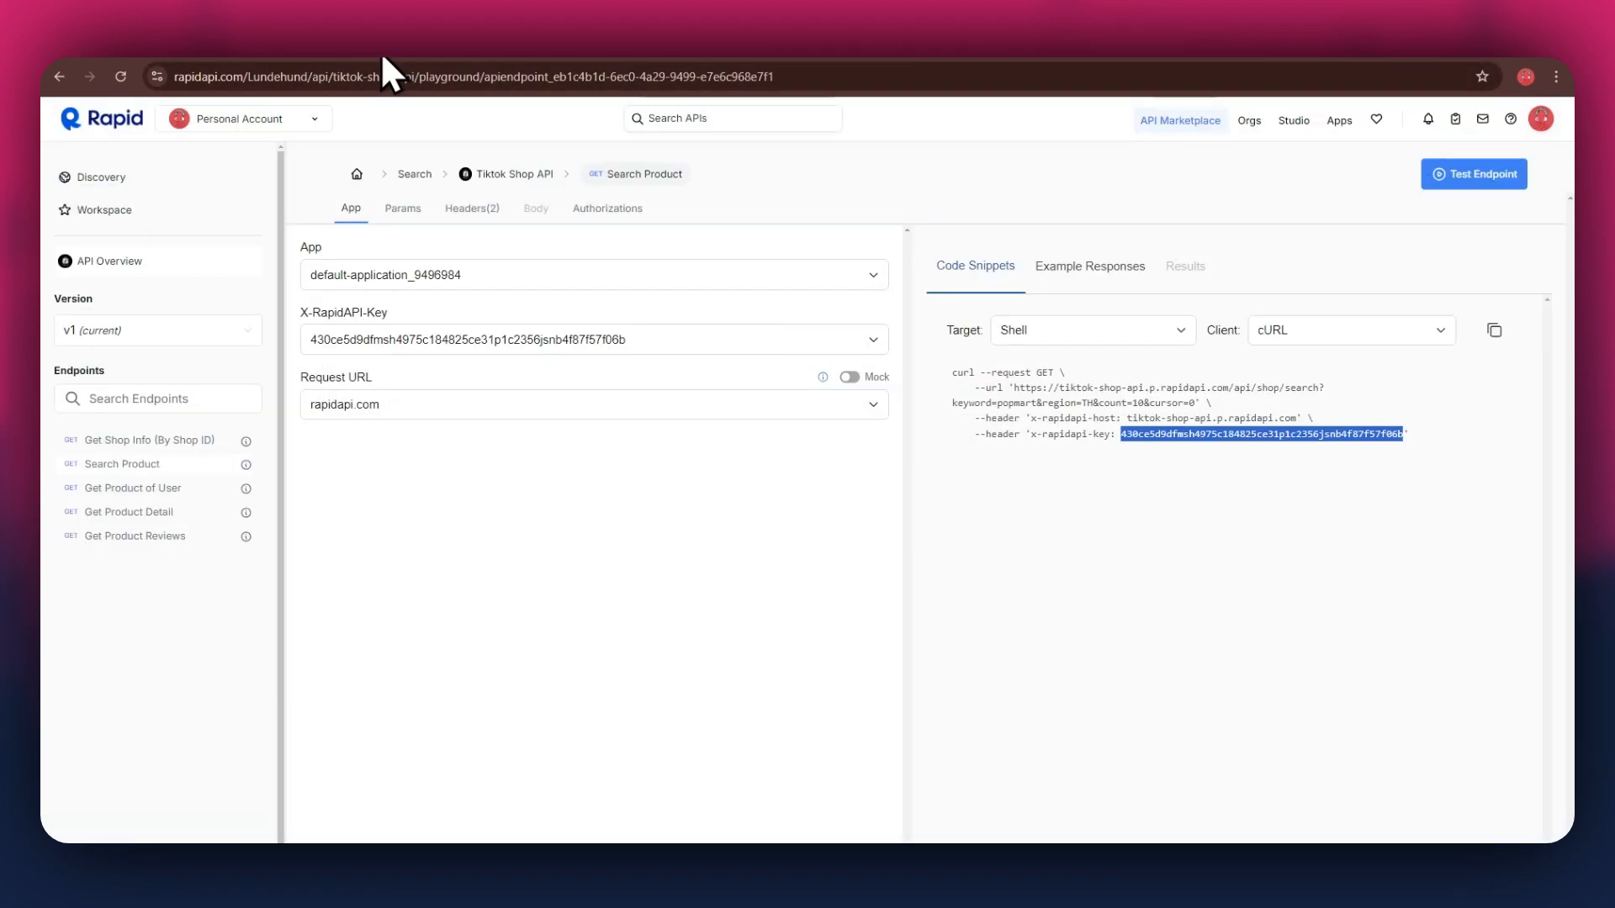
{"action": "left_click", "coordinate": [408, 217]}
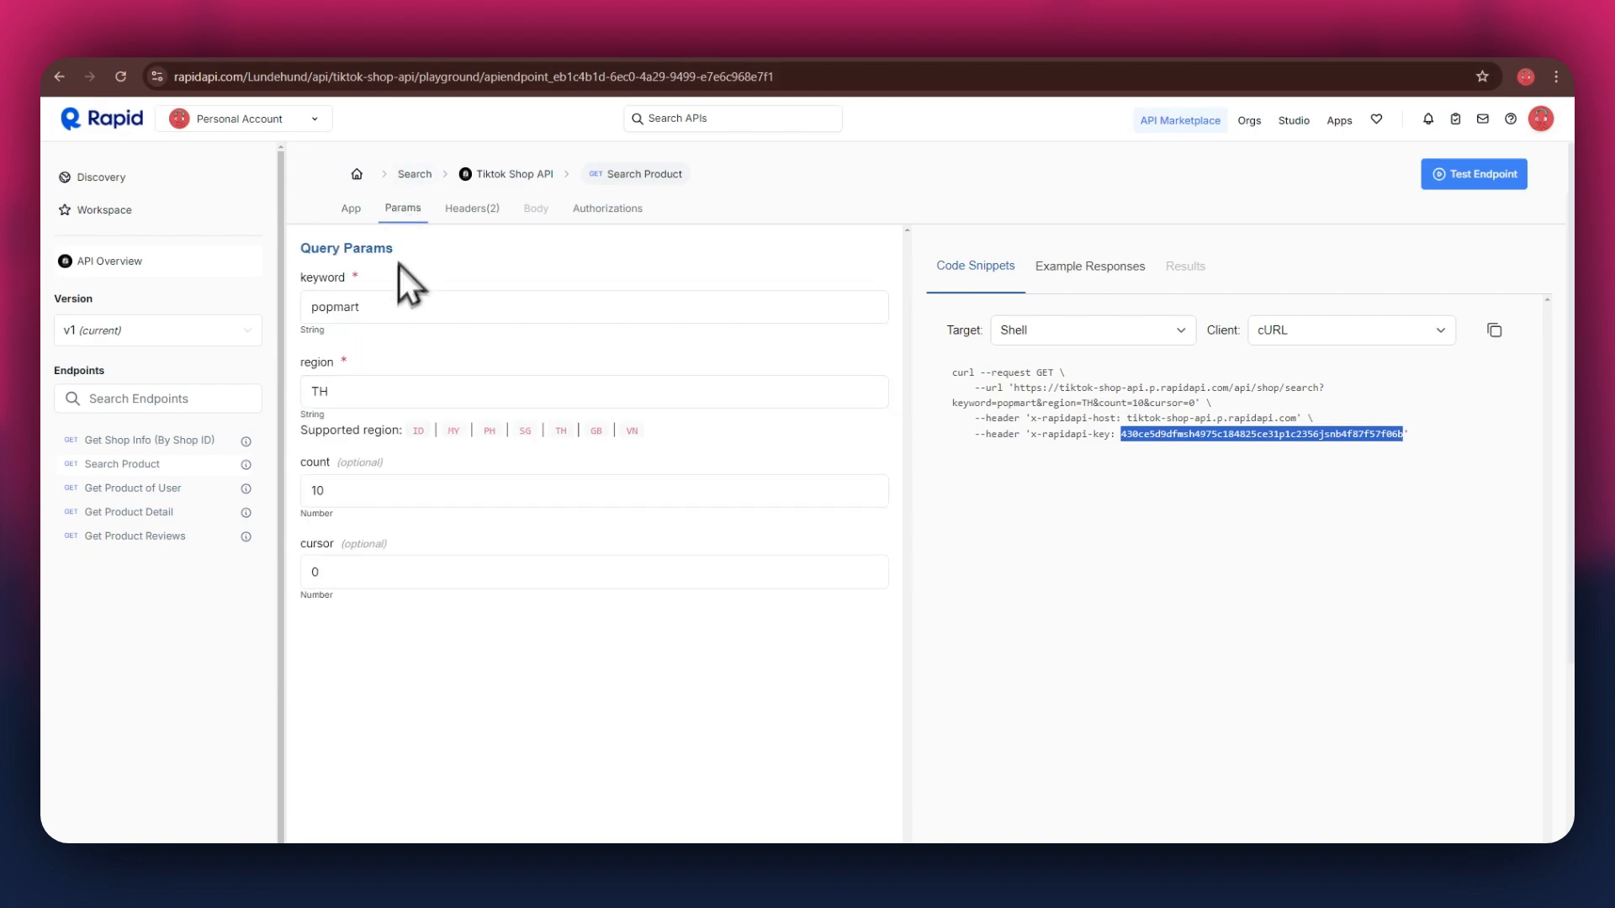
{"action": "double_click", "coordinate": [363, 391]}
{"action": "type", "text": "GB"}
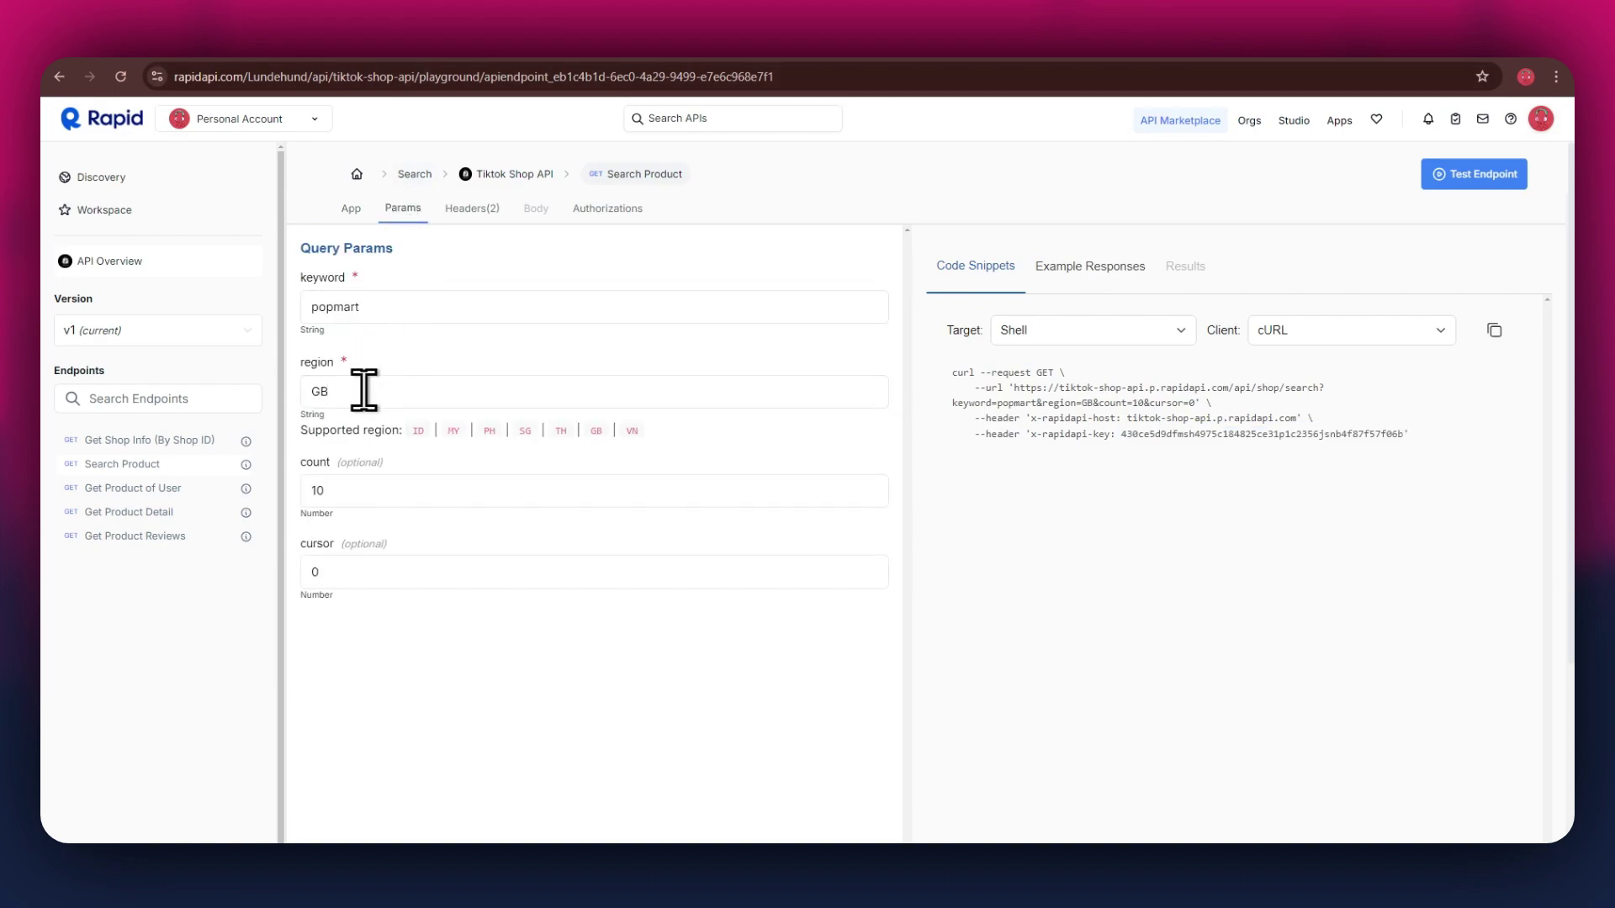
{"action": "double_click", "coordinate": [362, 306]}
{"action": "type", "text": "Email Marketing"}
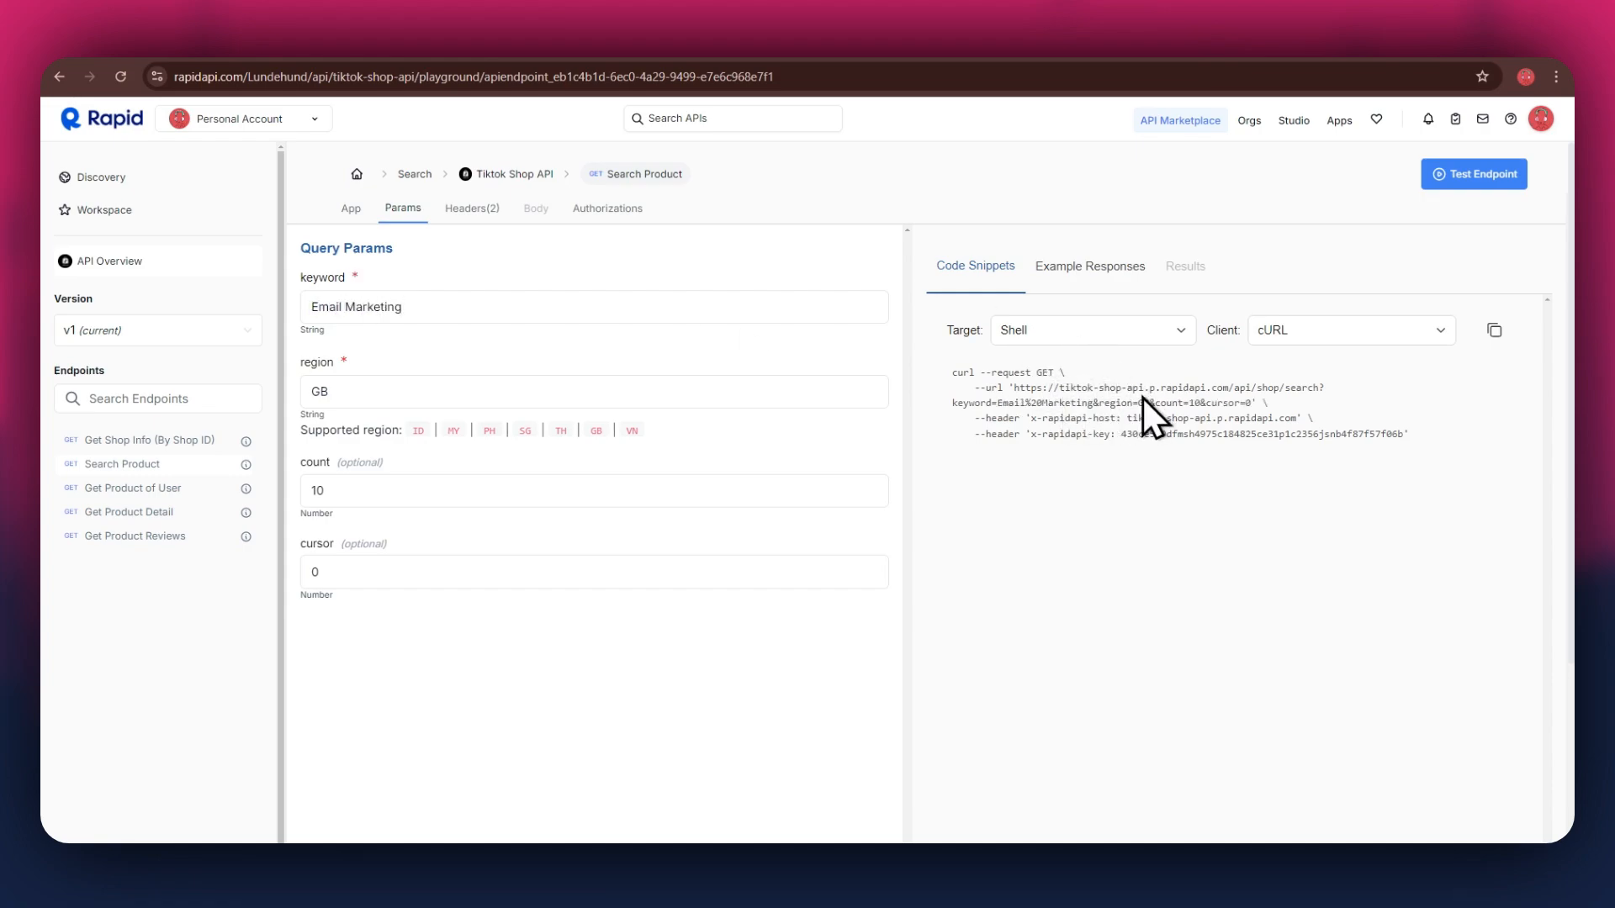
{"action": "left_click_drag", "start_coordinate": [1013, 388], "coordinate": [1246, 414]}
{"action": "key", "text": "ctrl+c"}
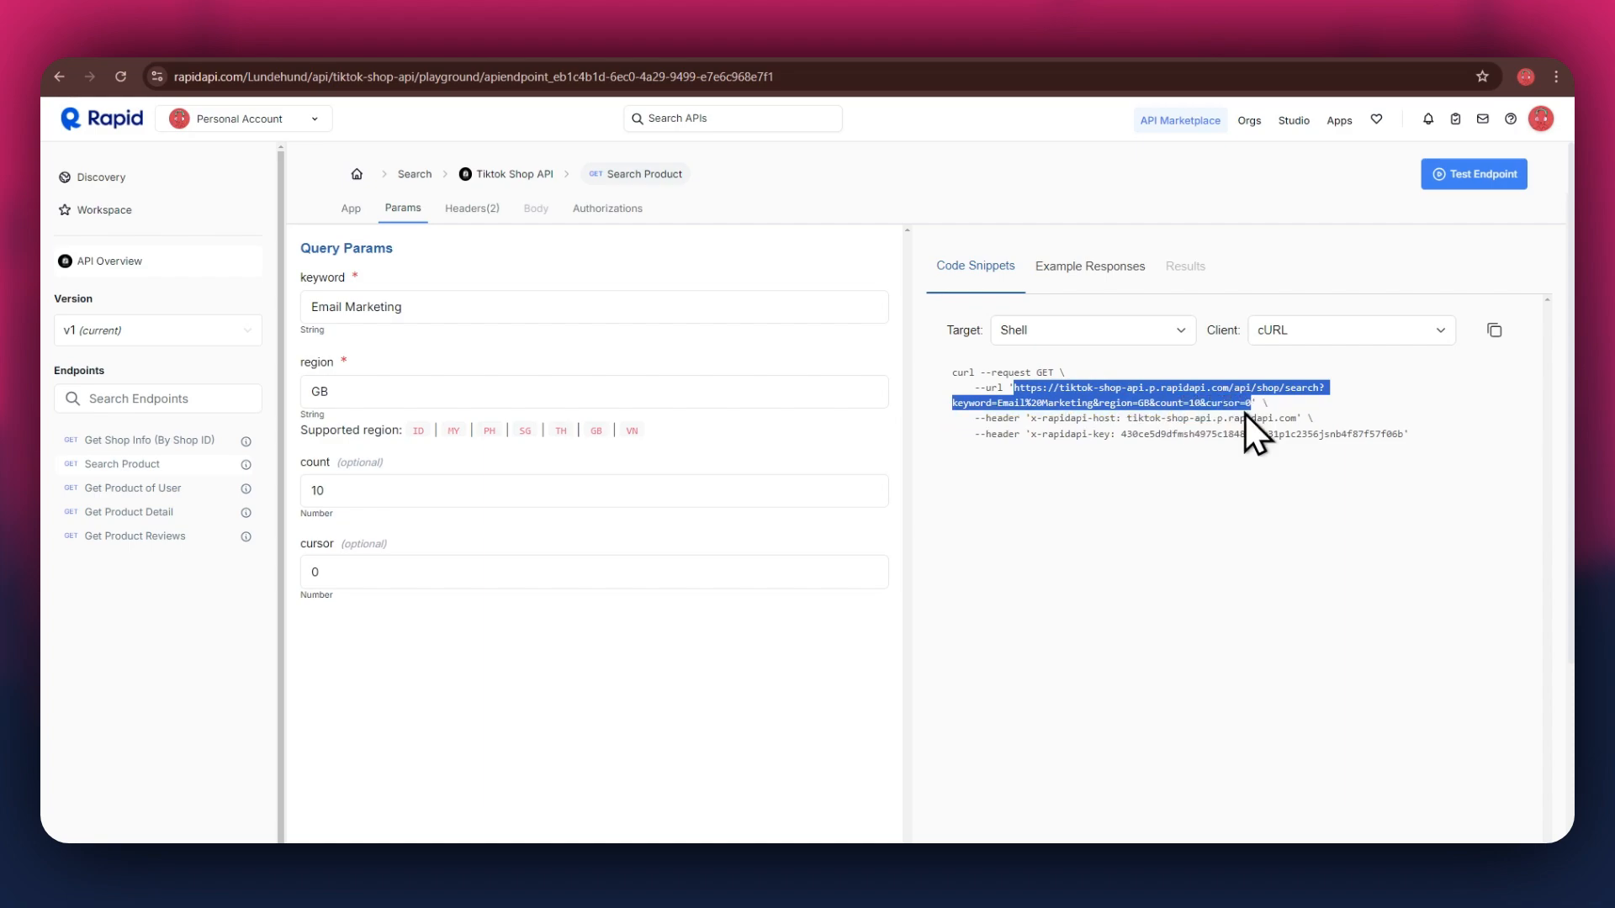
Step: Replace Apipheny's URL with the Email Marketing, GB one and re-run the import
{"action": "left_click", "coordinate": [804, 60]}
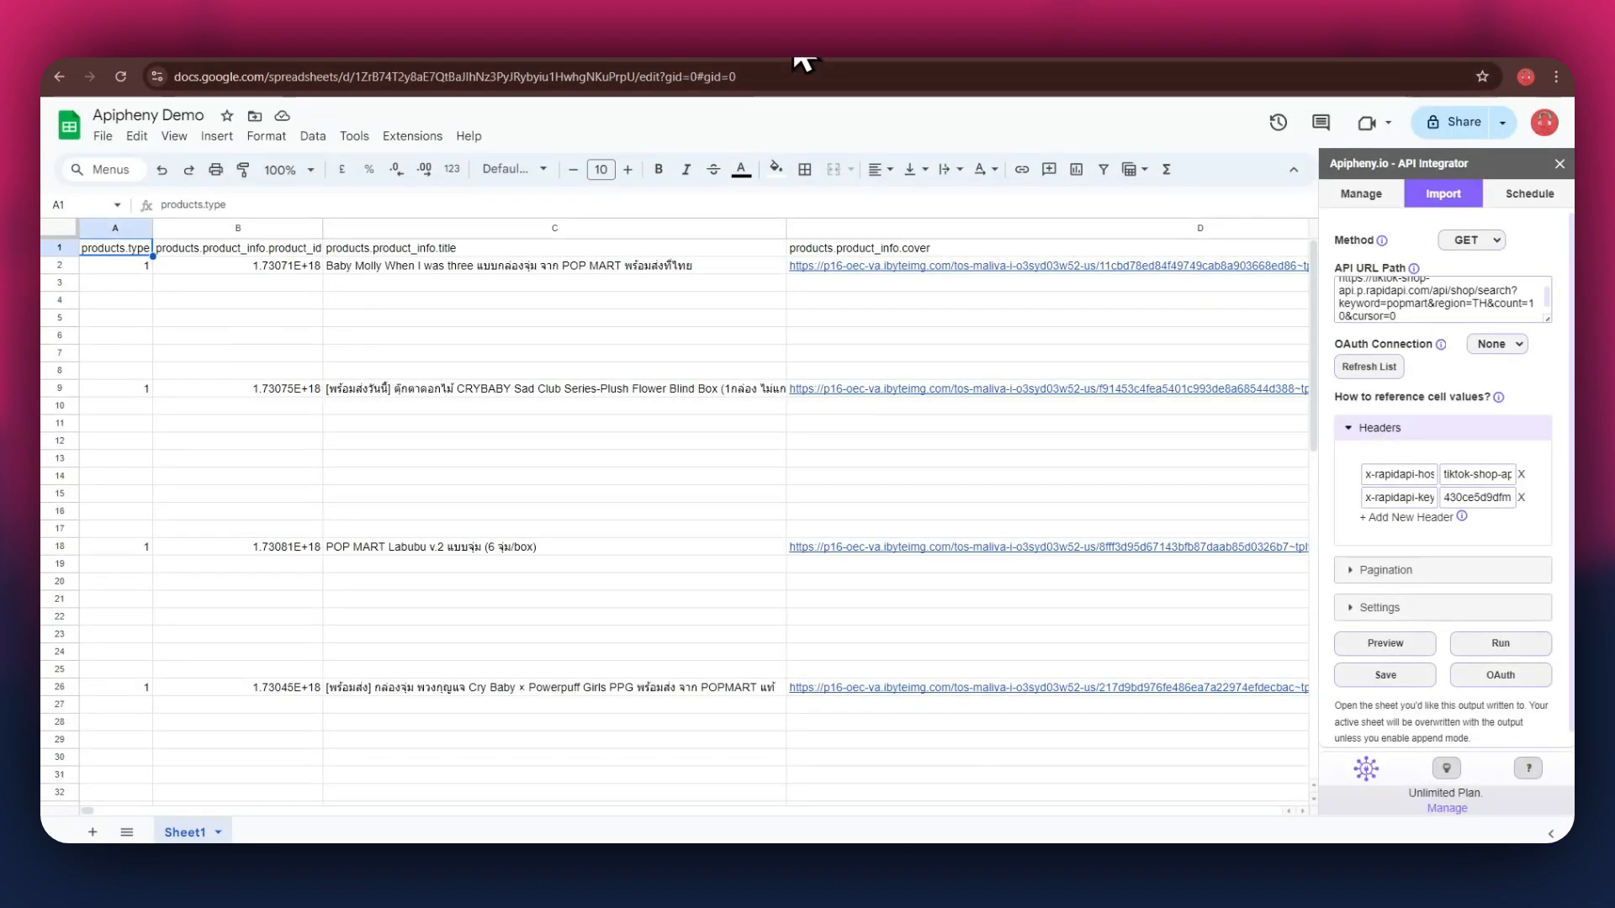
{"action": "triple_click", "coordinate": [1439, 307]}
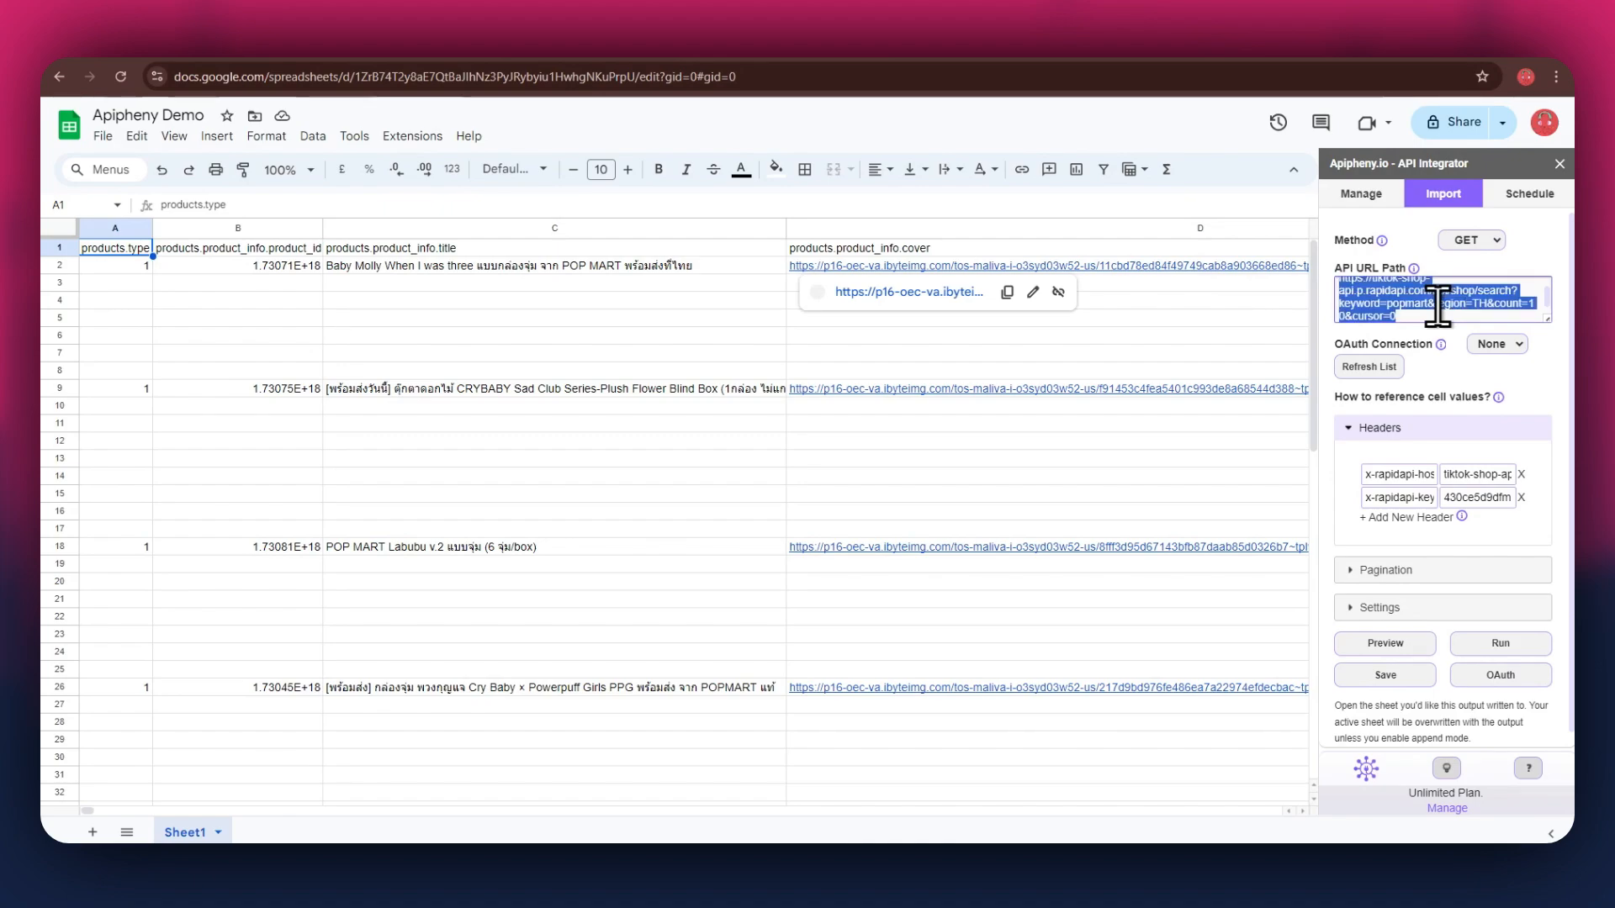
{"action": "key", "text": "ctrl+v"}
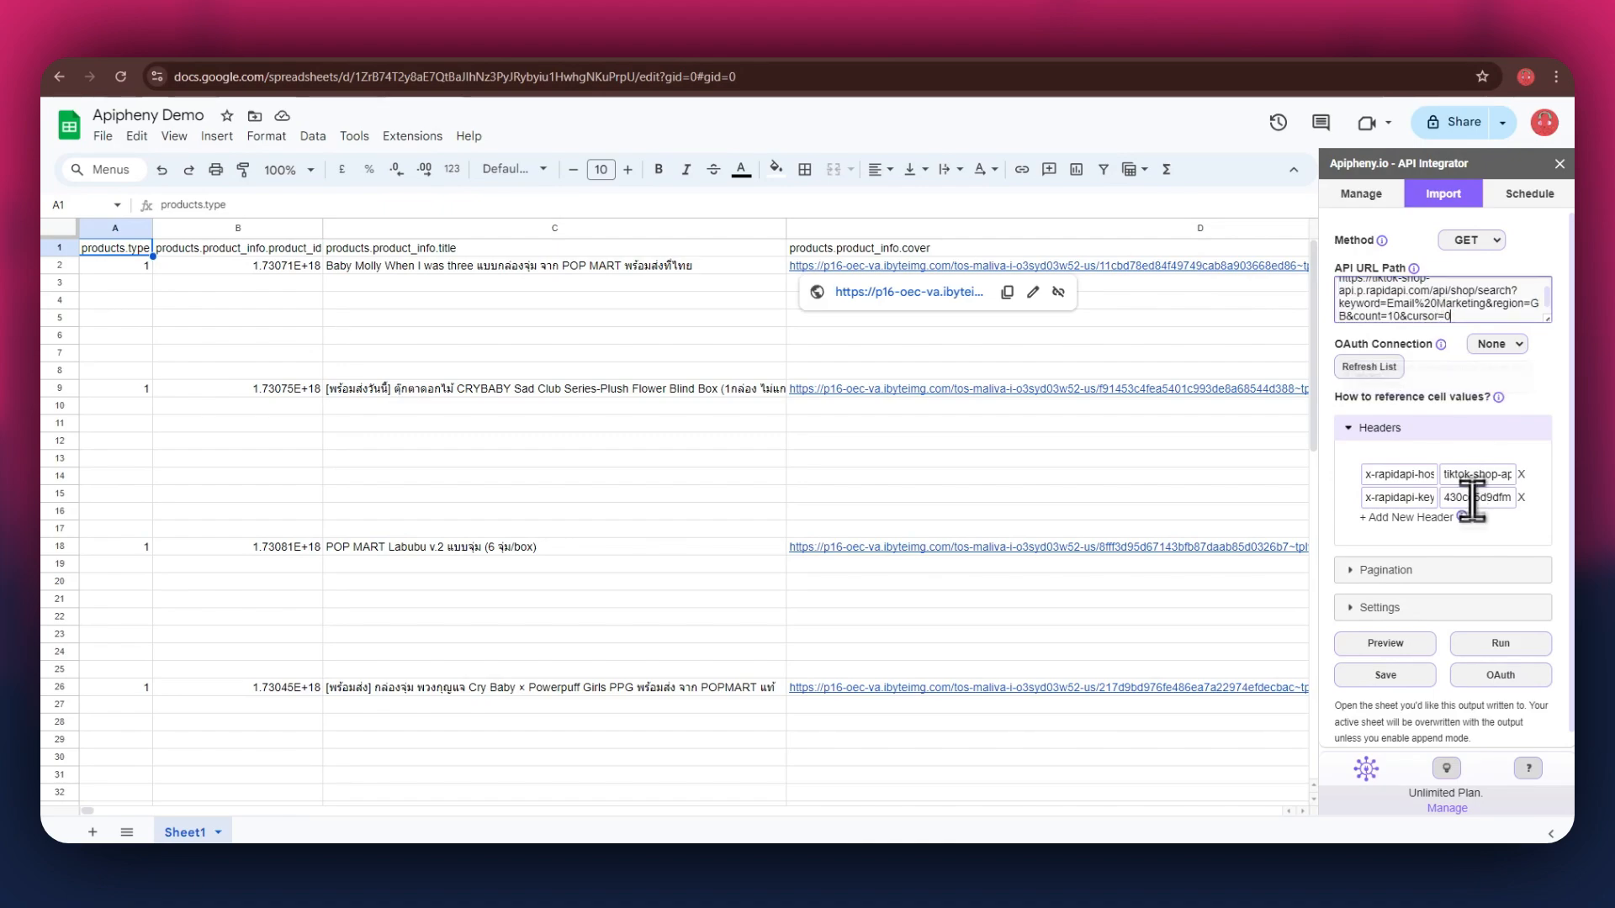
{"action": "left_click", "coordinate": [1490, 645]}
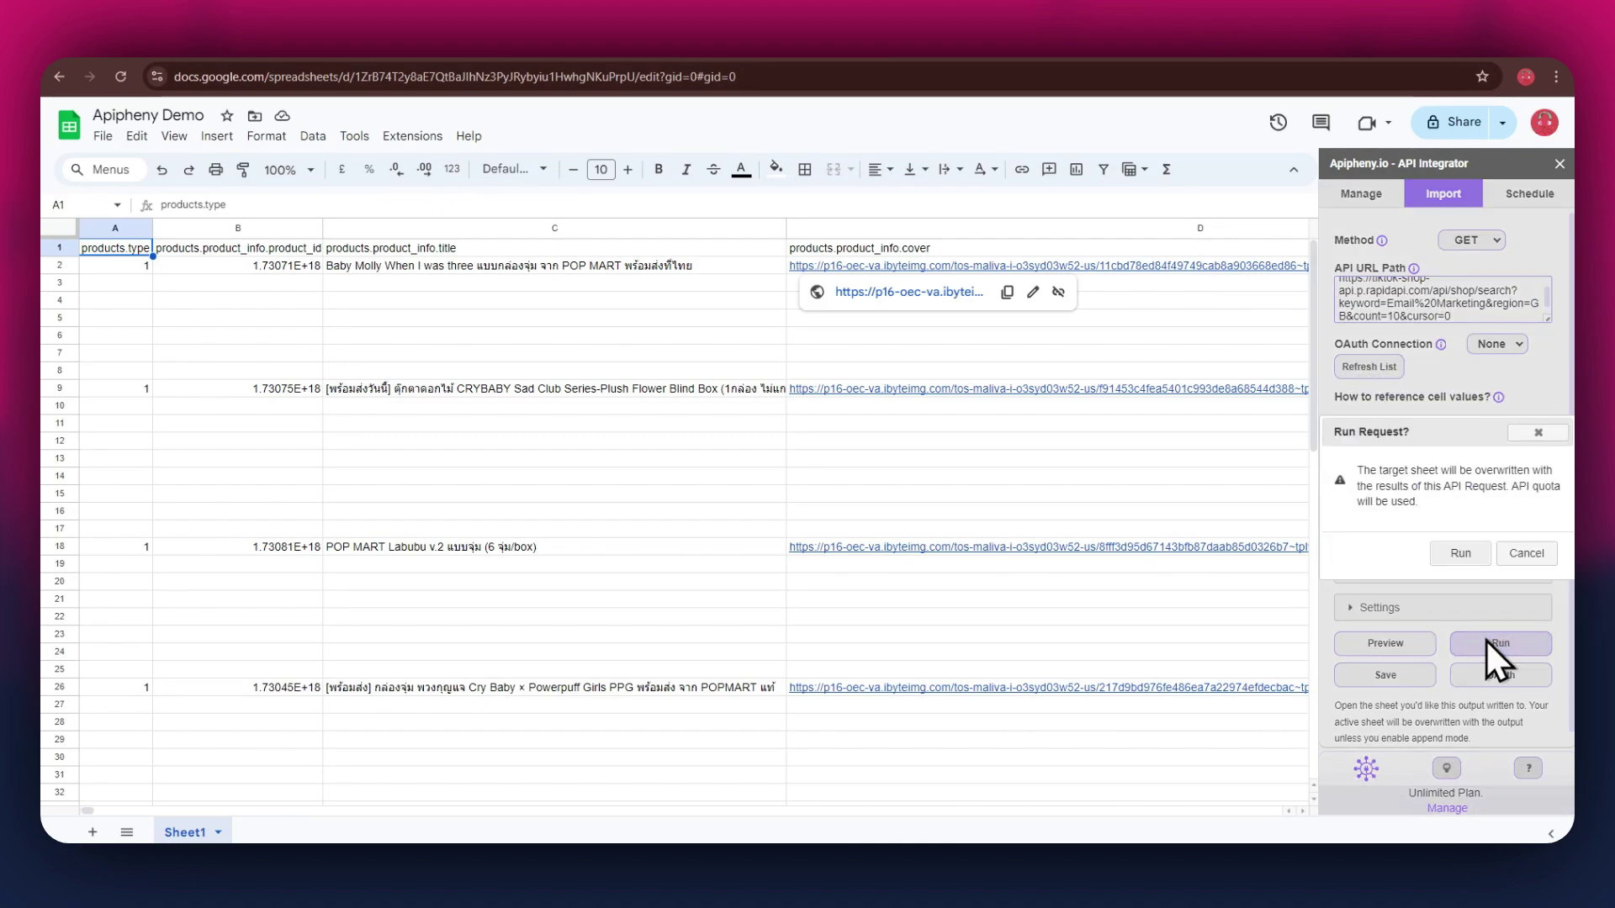
{"action": "left_click", "coordinate": [1460, 555]}
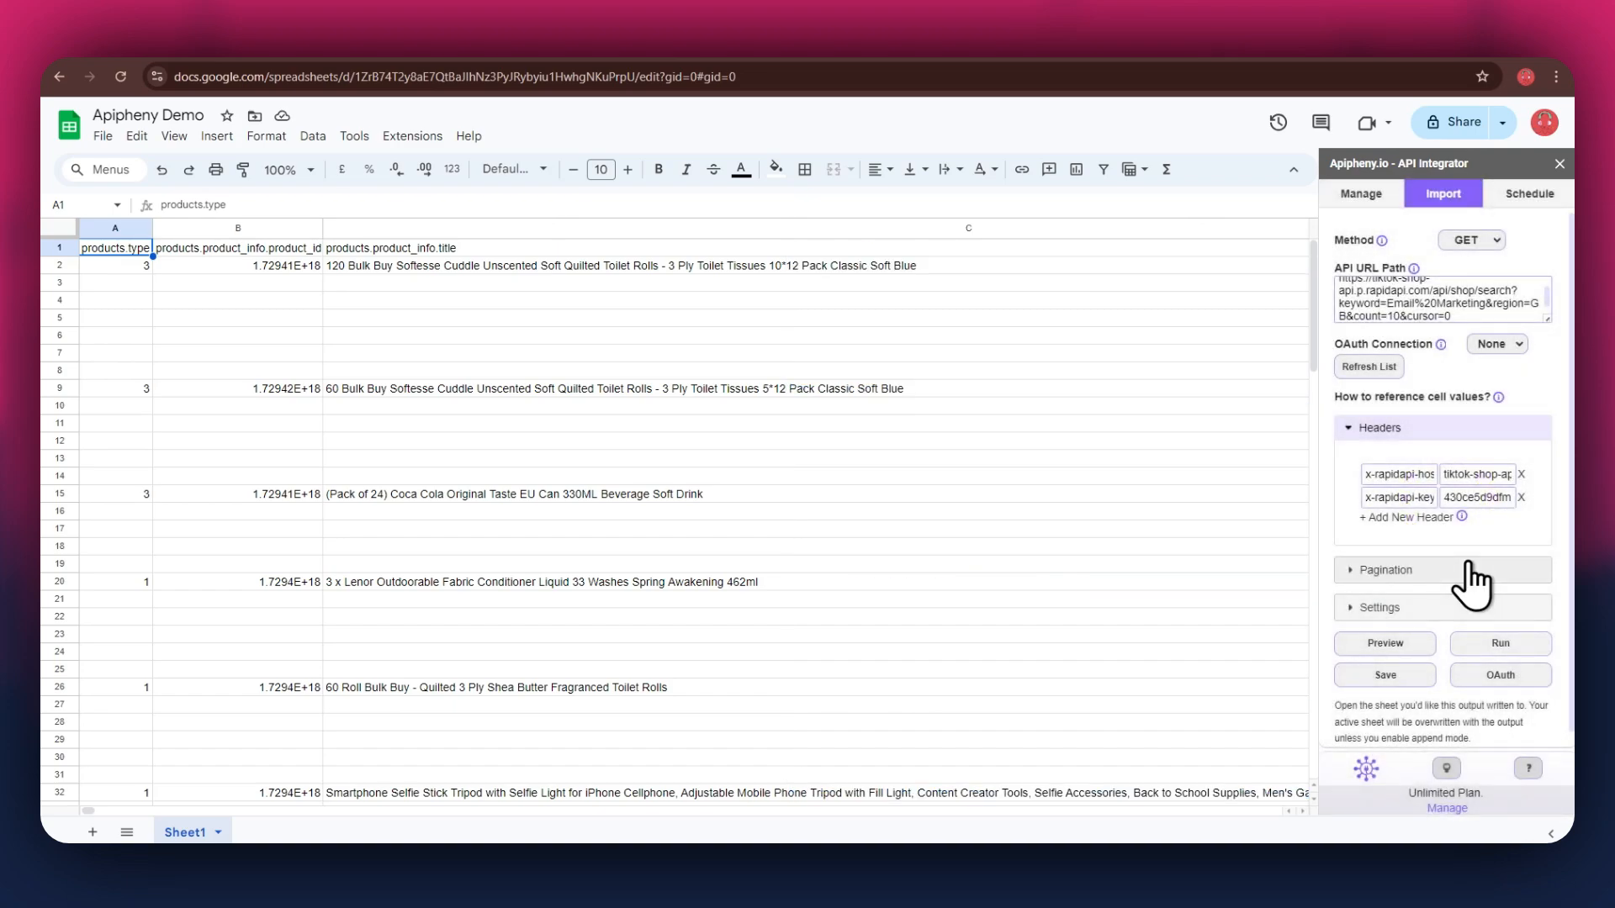
{"action": "scroll", "coordinate": [662, 509], "scroll_direction": "down", "scroll_amount": 3}
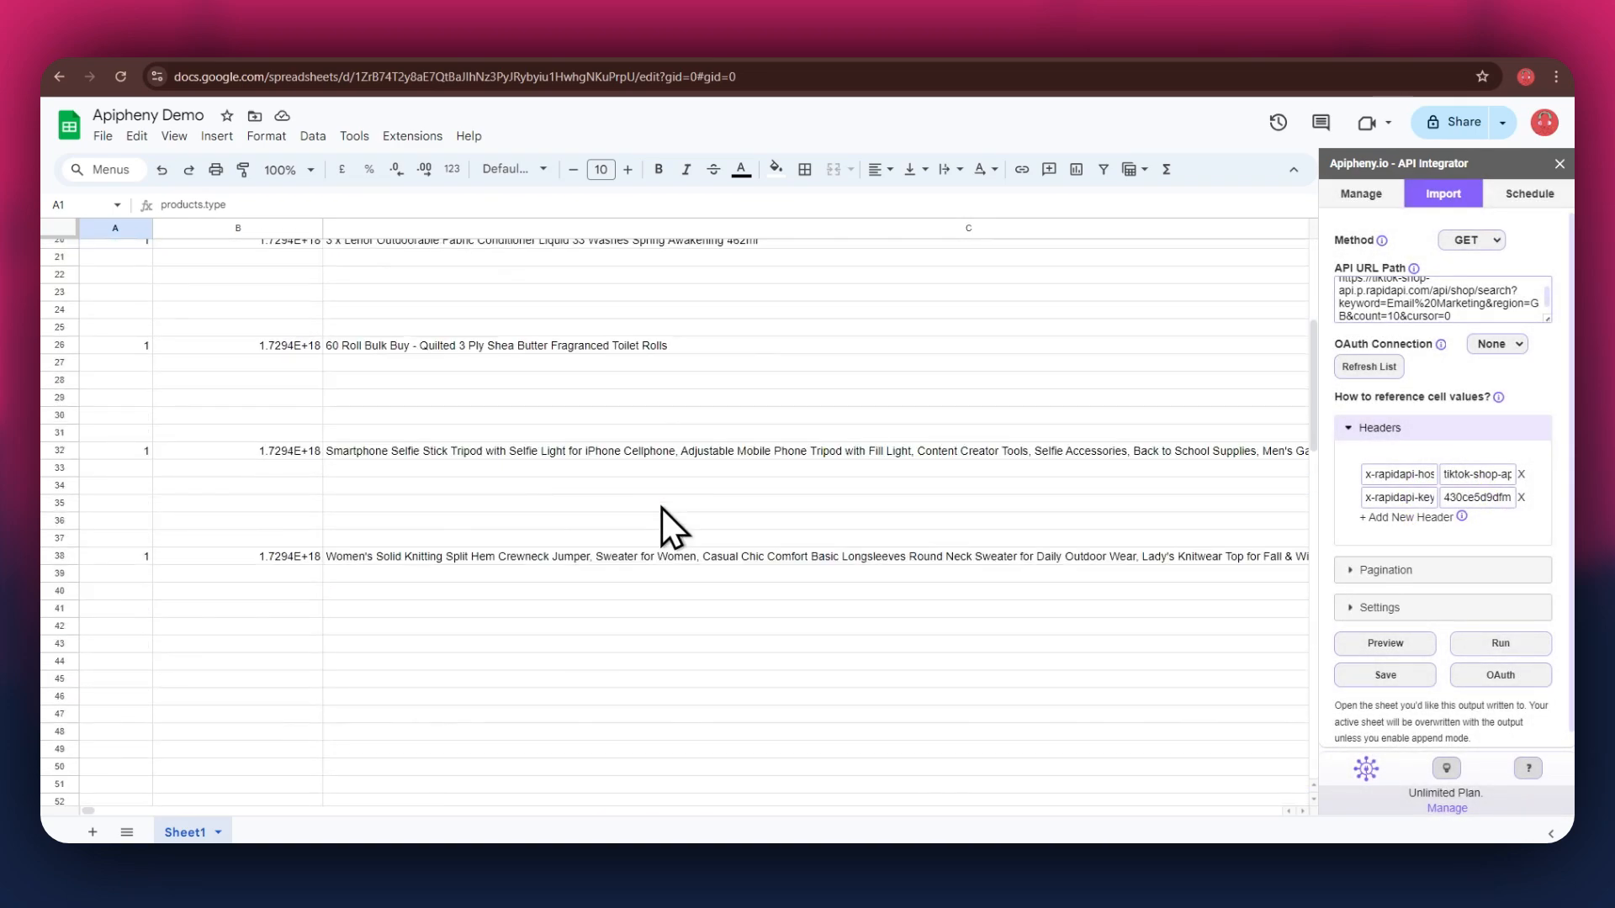
{"action": "scroll", "coordinate": [662, 508], "scroll_direction": "up", "scroll_amount": 3}
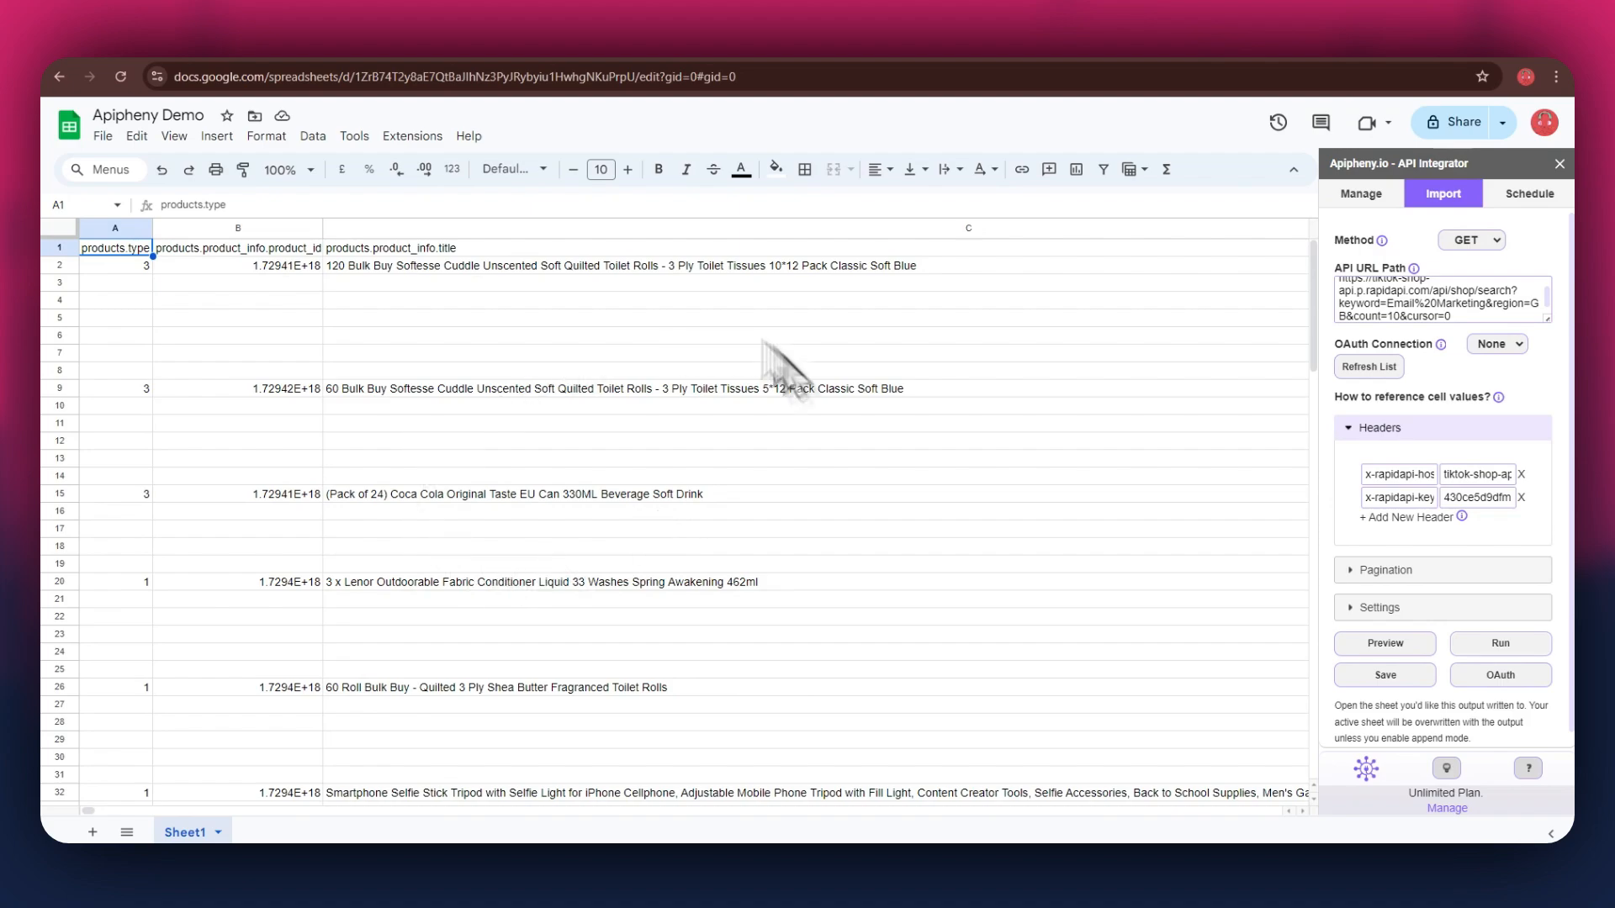